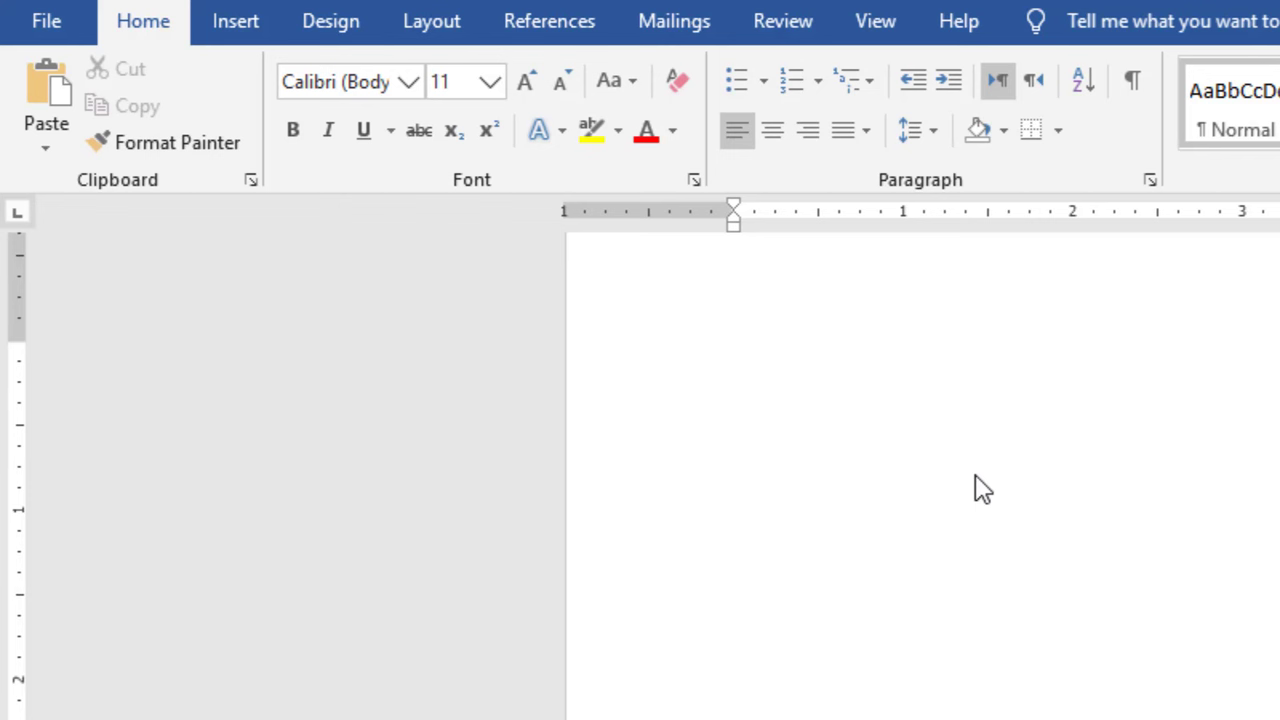
Fill the blank document with sample text using =rand() and cut its last two paragraphs.
{"action": "type", "text": "=rand()"}
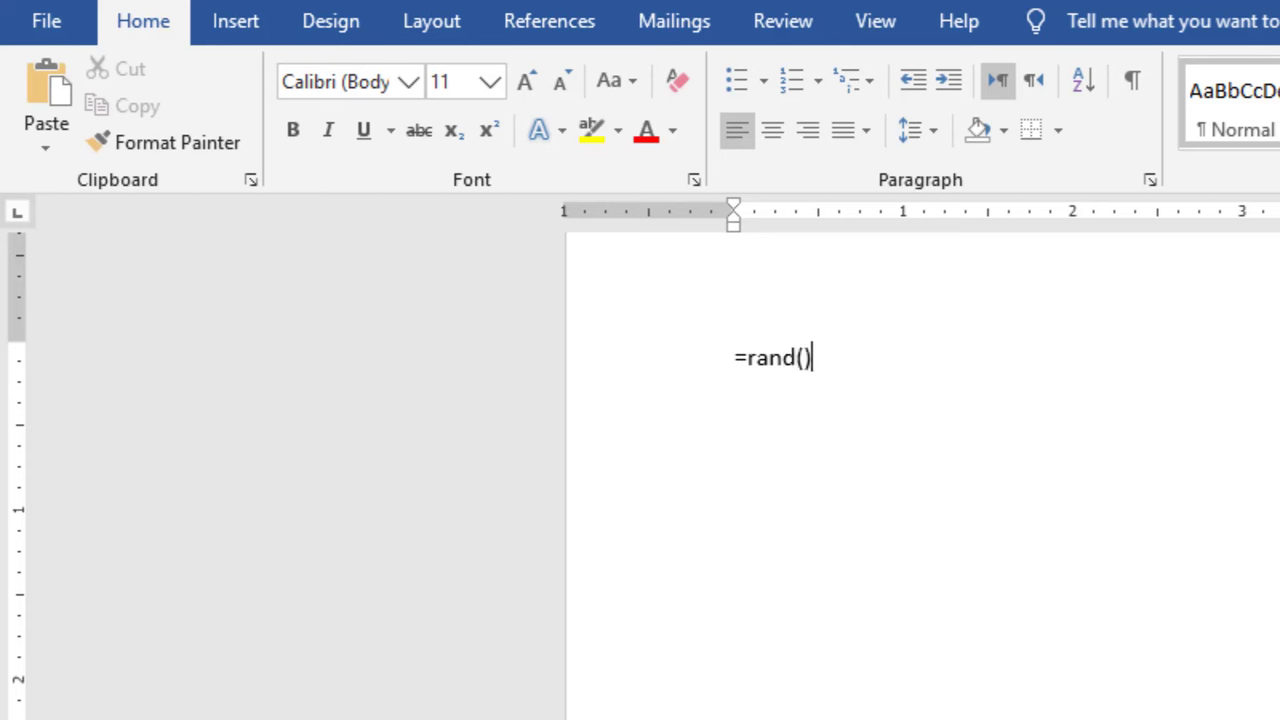
{"action": "key", "text": "Return"}
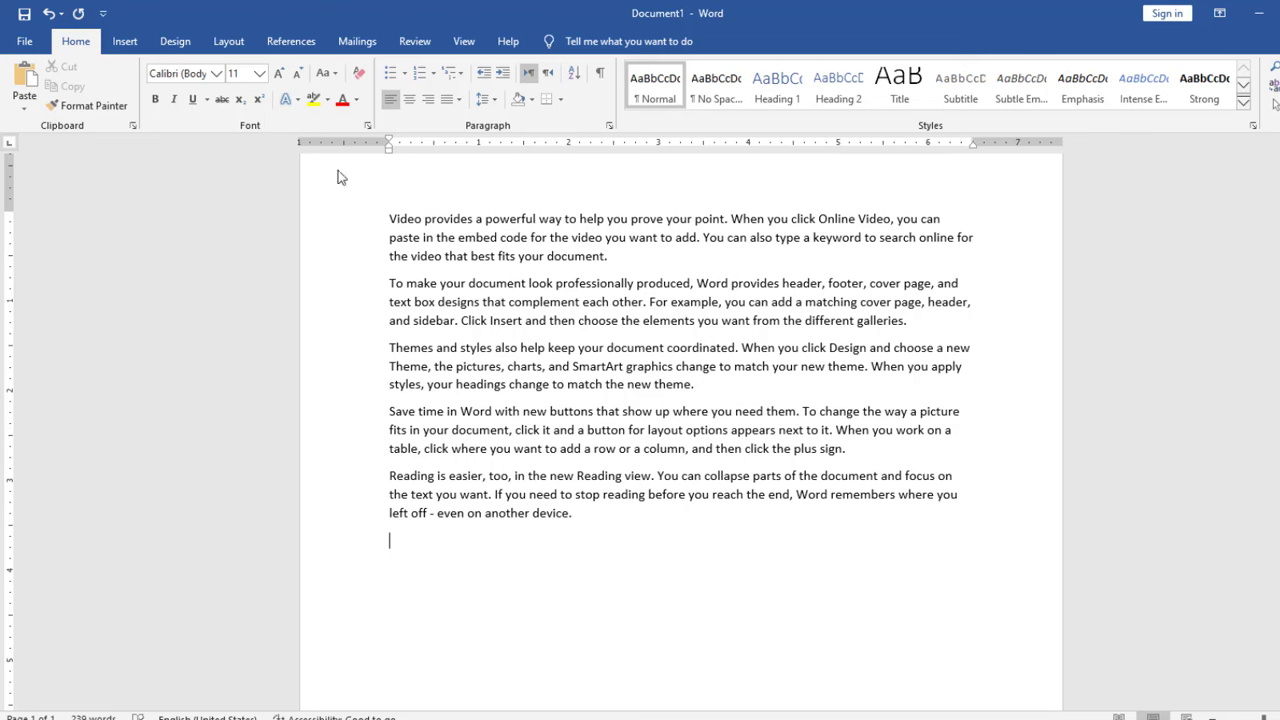
{"action": "left_click_drag", "start_coordinate": [385, 420], "coordinate": [575, 533]}
{"action": "key", "text": "ctrl+x"}
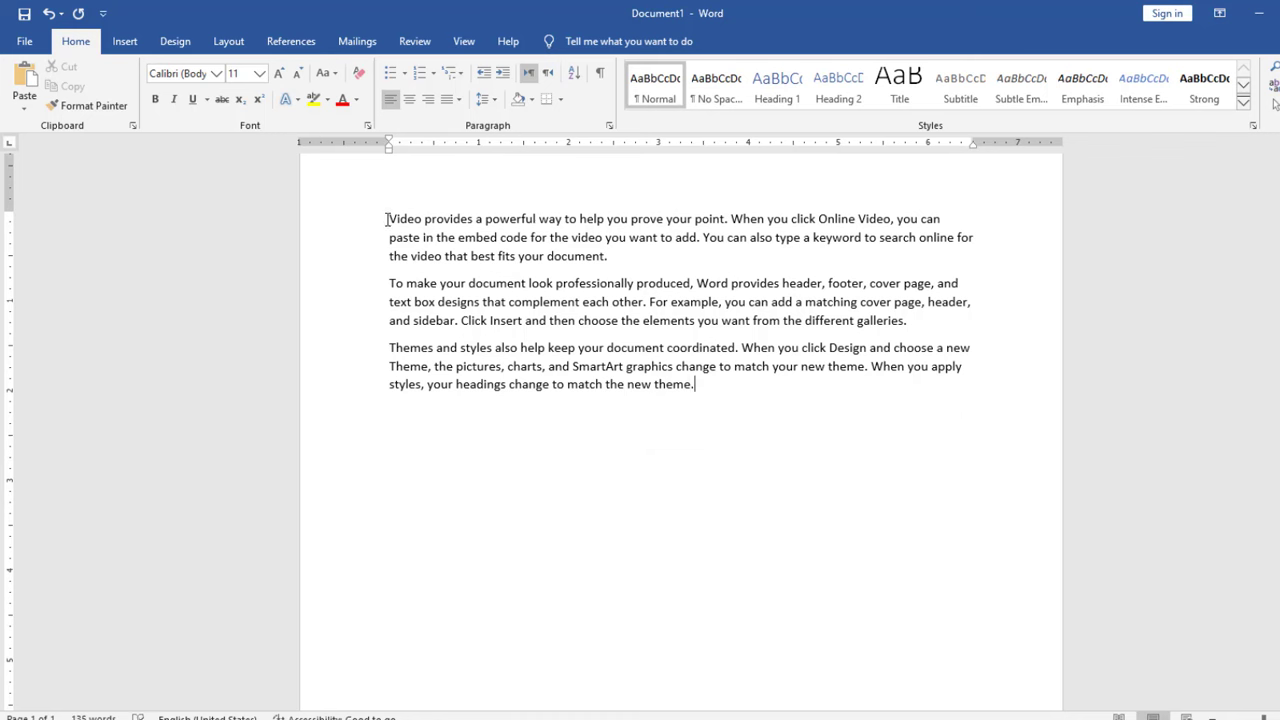
Set the font colour of the first paragraph to standard red and the second paragraph to standard green.
{"action": "left_click_drag", "start_coordinate": [388, 219], "coordinate": [622, 254]}
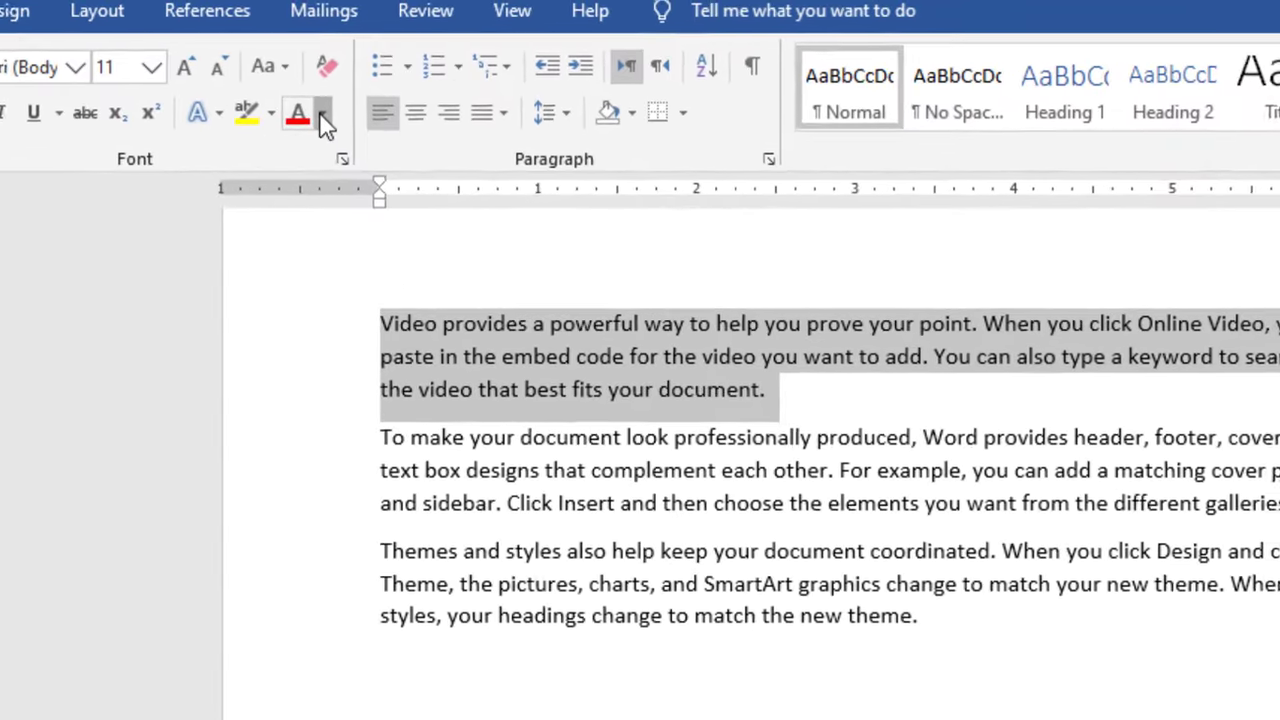
{"action": "left_click", "coordinate": [355, 99]}
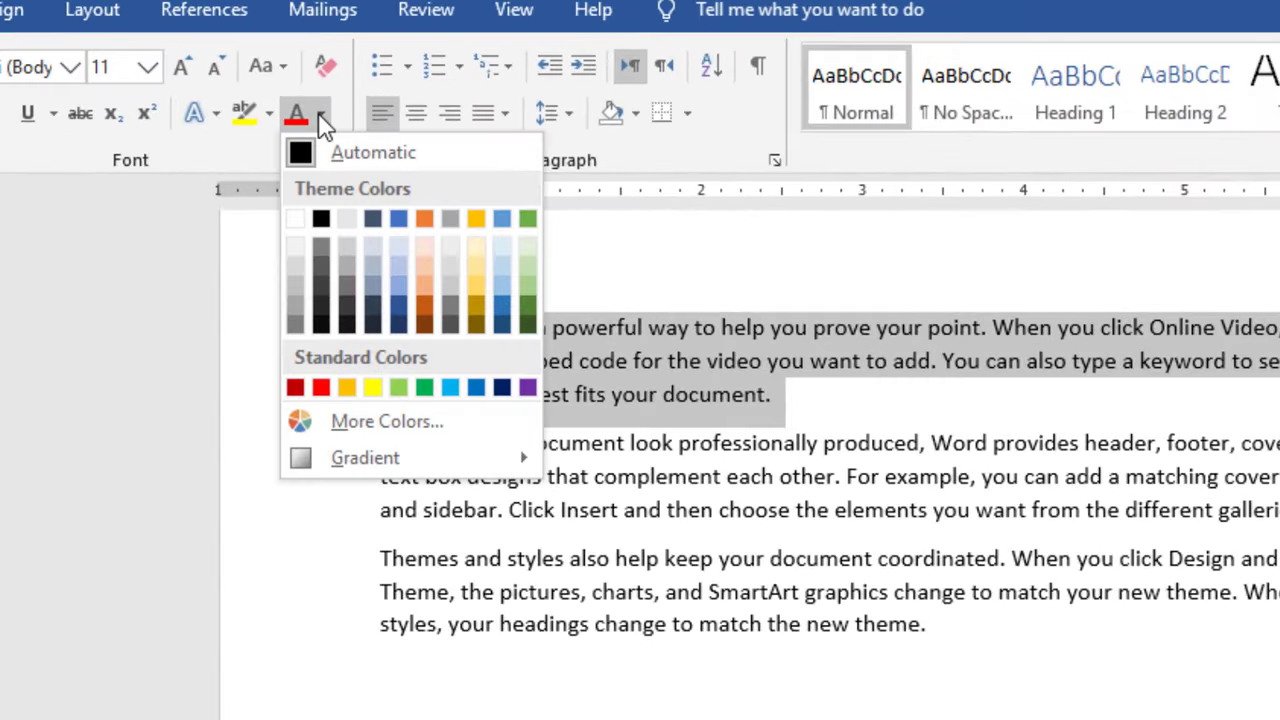
{"action": "left_click", "coordinate": [321, 388]}
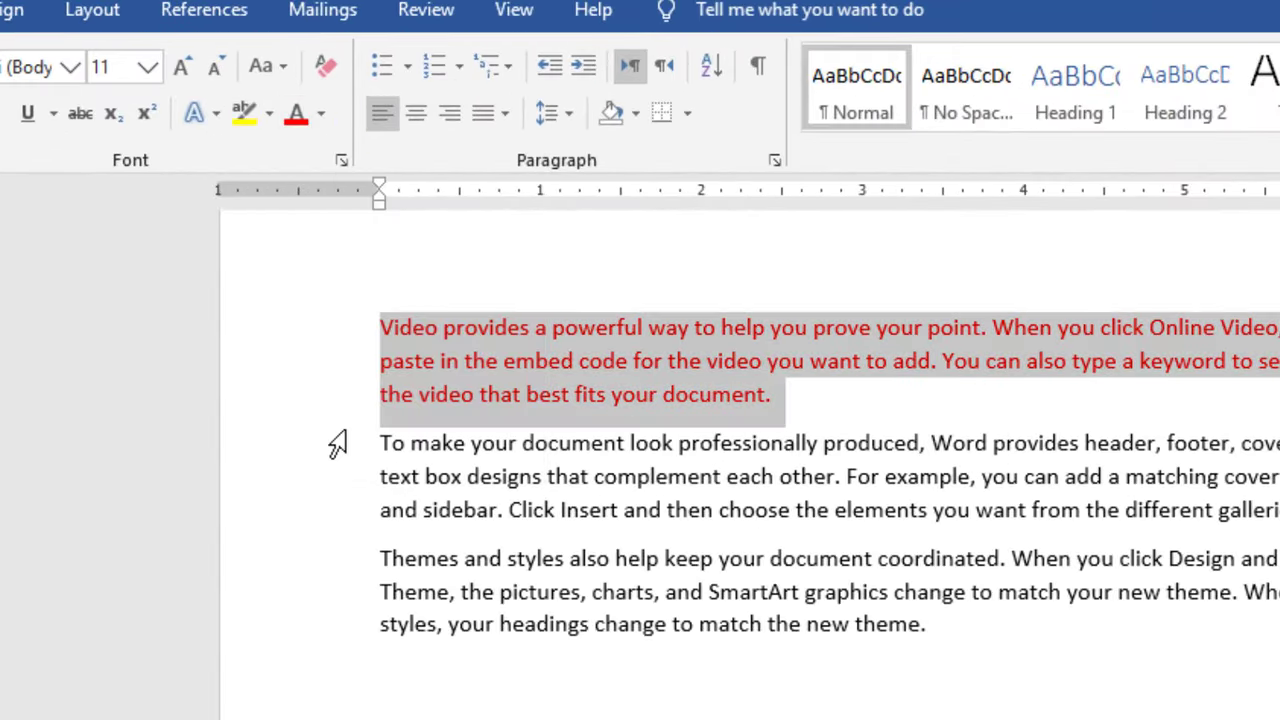
{"action": "triple_click", "coordinate": [509, 449]}
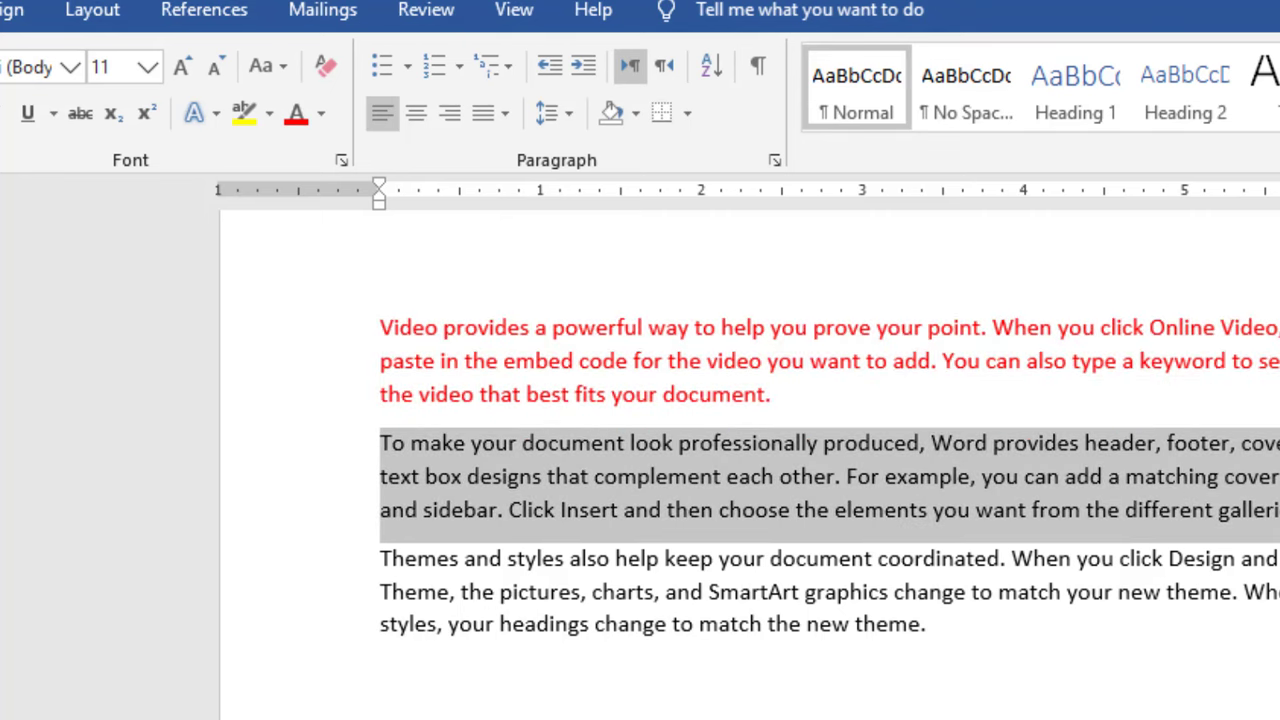
{"action": "left_click", "coordinate": [321, 113]}
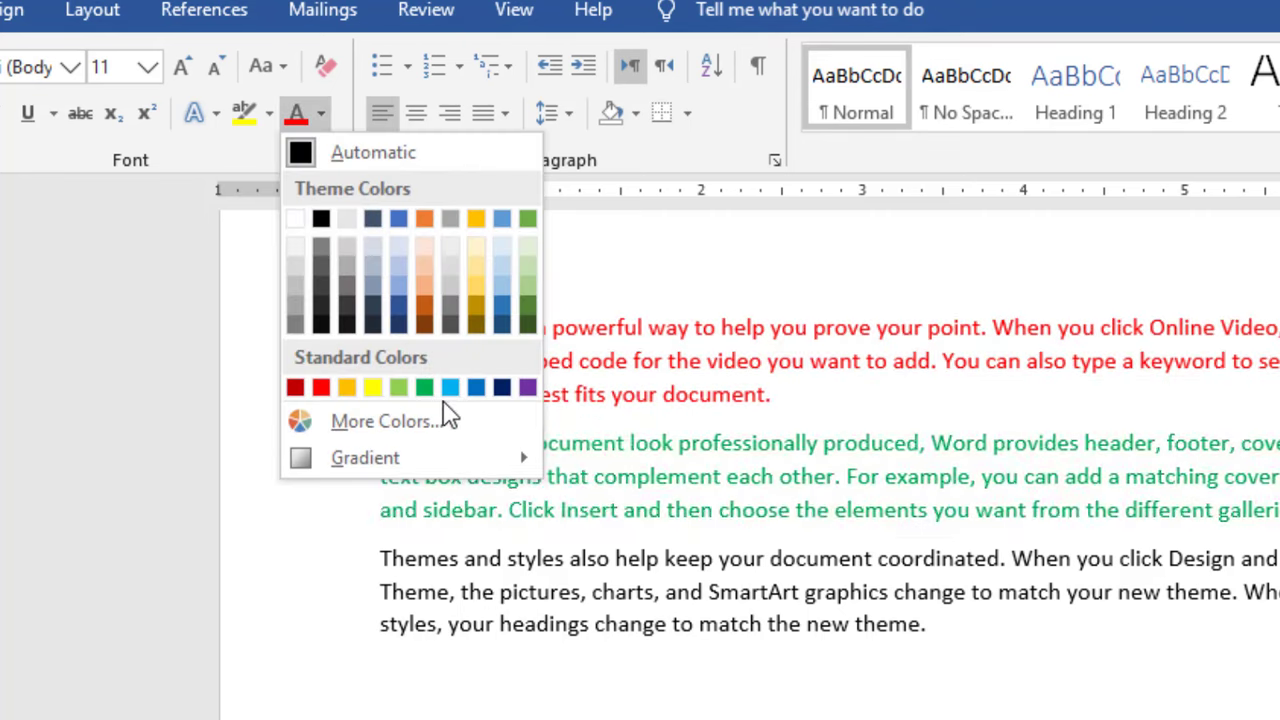
{"action": "left_click", "coordinate": [424, 388]}
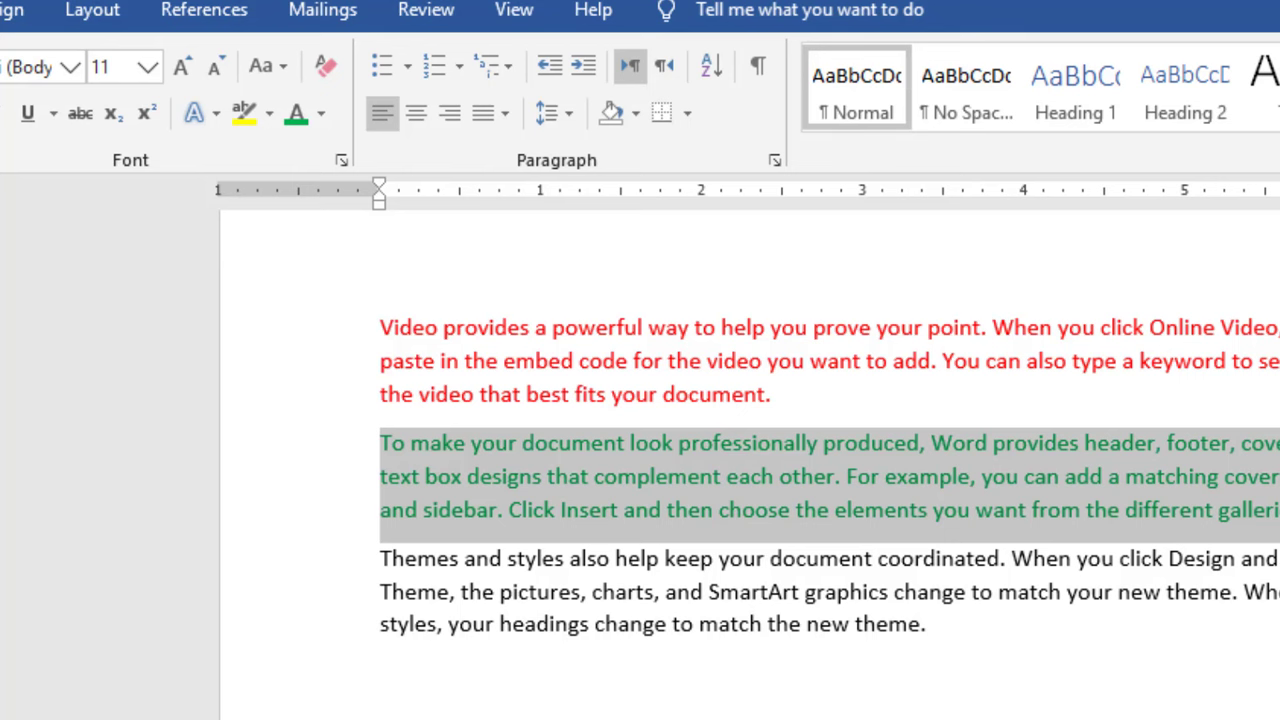
Add two empty lines after the third paragraph at the end of the document.
{"action": "left_click", "coordinate": [428, 623]}
{"action": "left_click", "coordinate": [941, 630]}
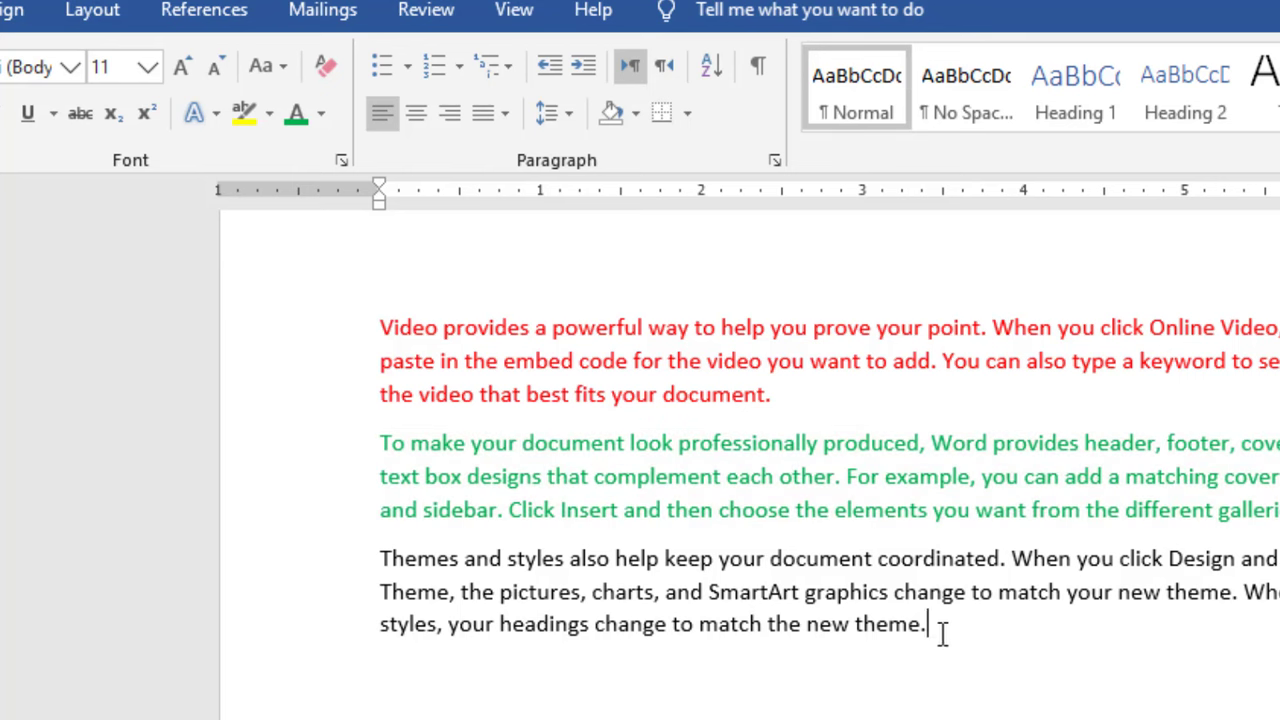
{"action": "key", "text": "Return"}
{"action": "key", "text": "Return"}
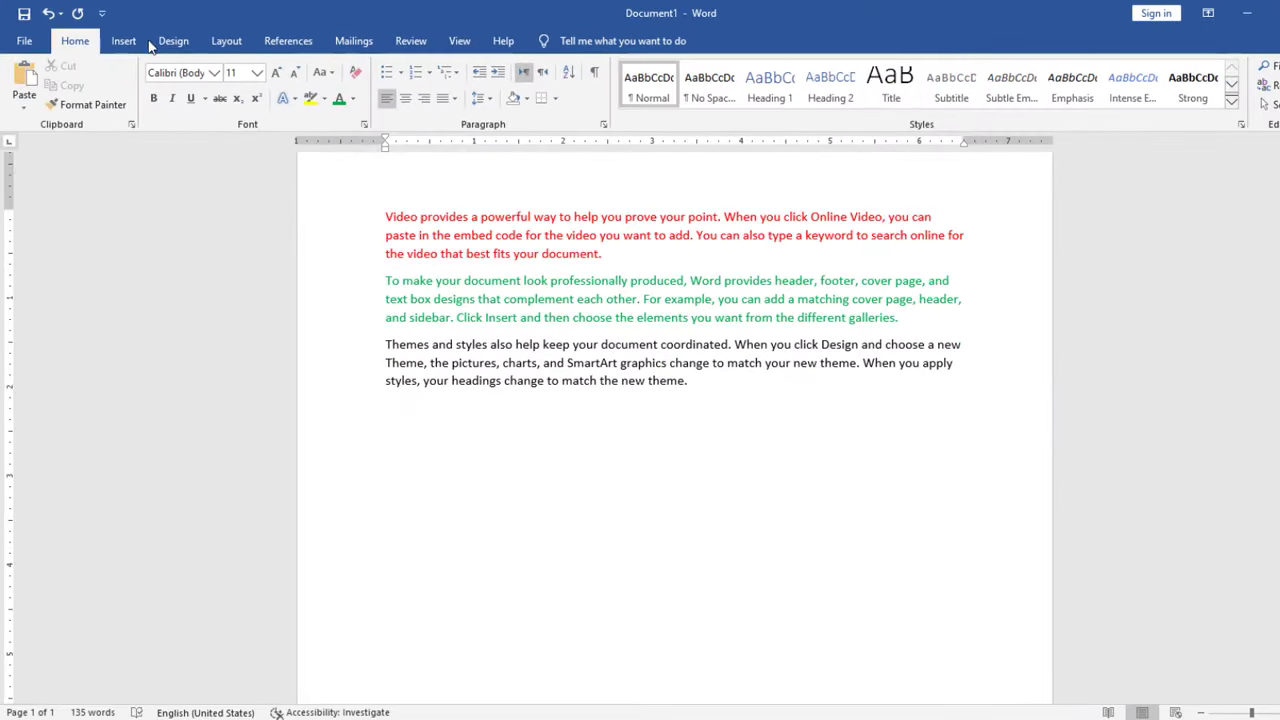
Cut the red first paragraph and paste it at the end of the document, below the black paragraph.
{"action": "left_click", "coordinate": [628, 256]}
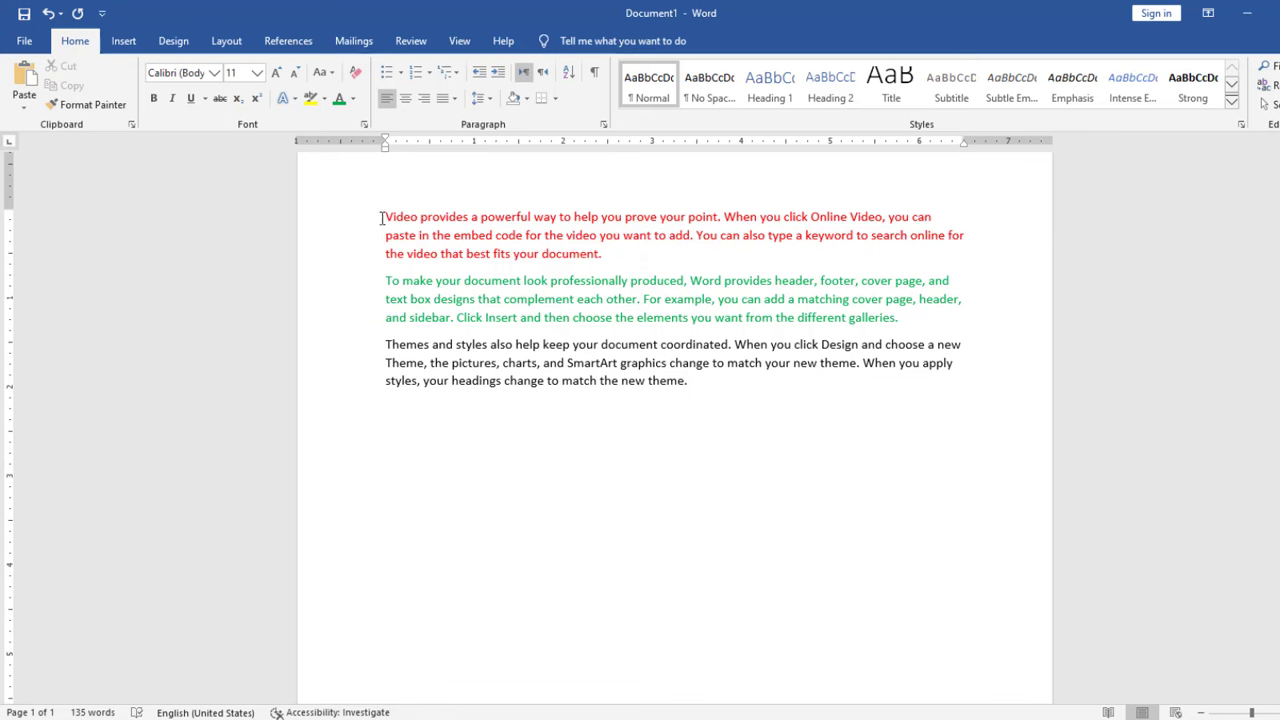
{"action": "left_click_drag", "start_coordinate": [385, 216], "coordinate": [975, 255]}
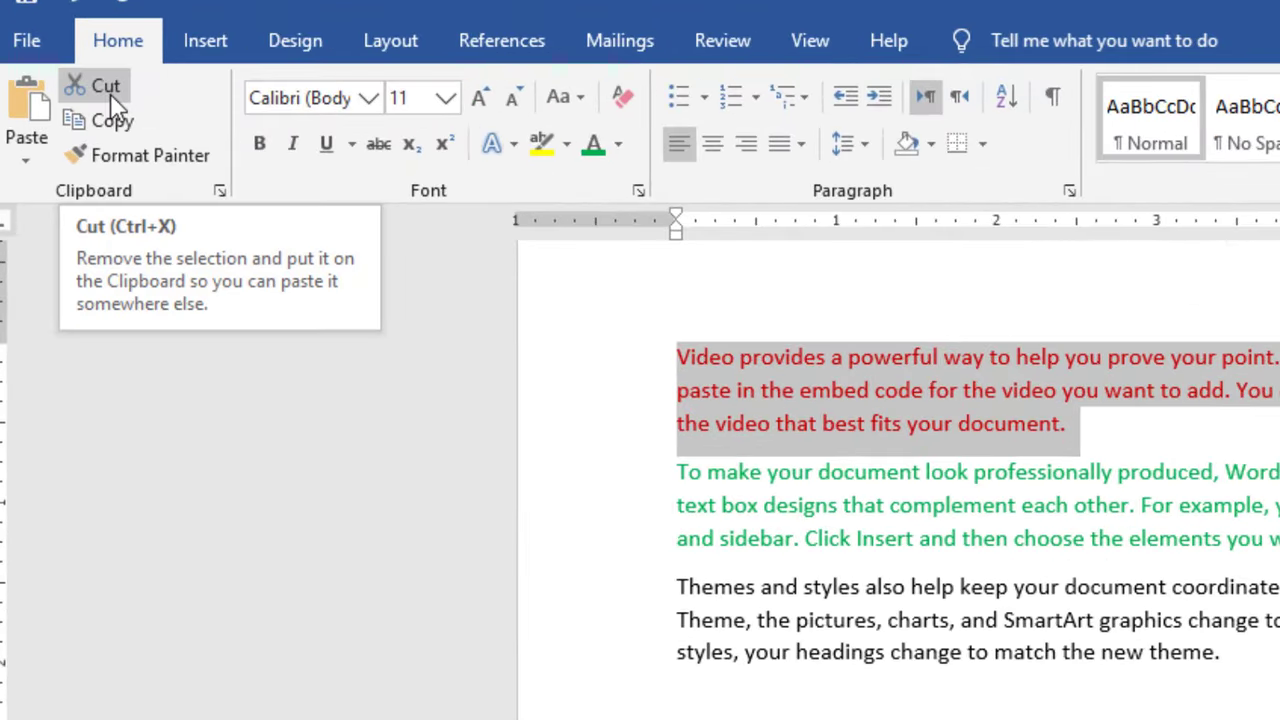
{"action": "left_click", "coordinate": [110, 93]}
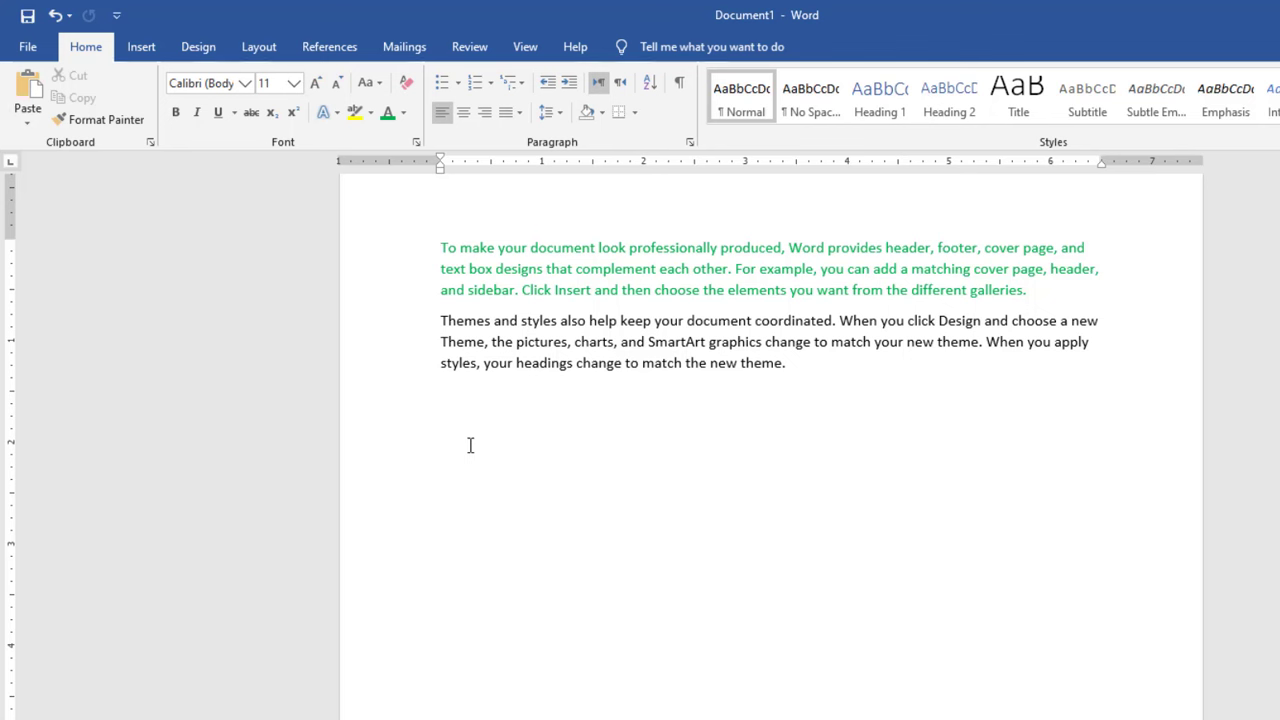
{"action": "left_click", "coordinate": [28, 85]}
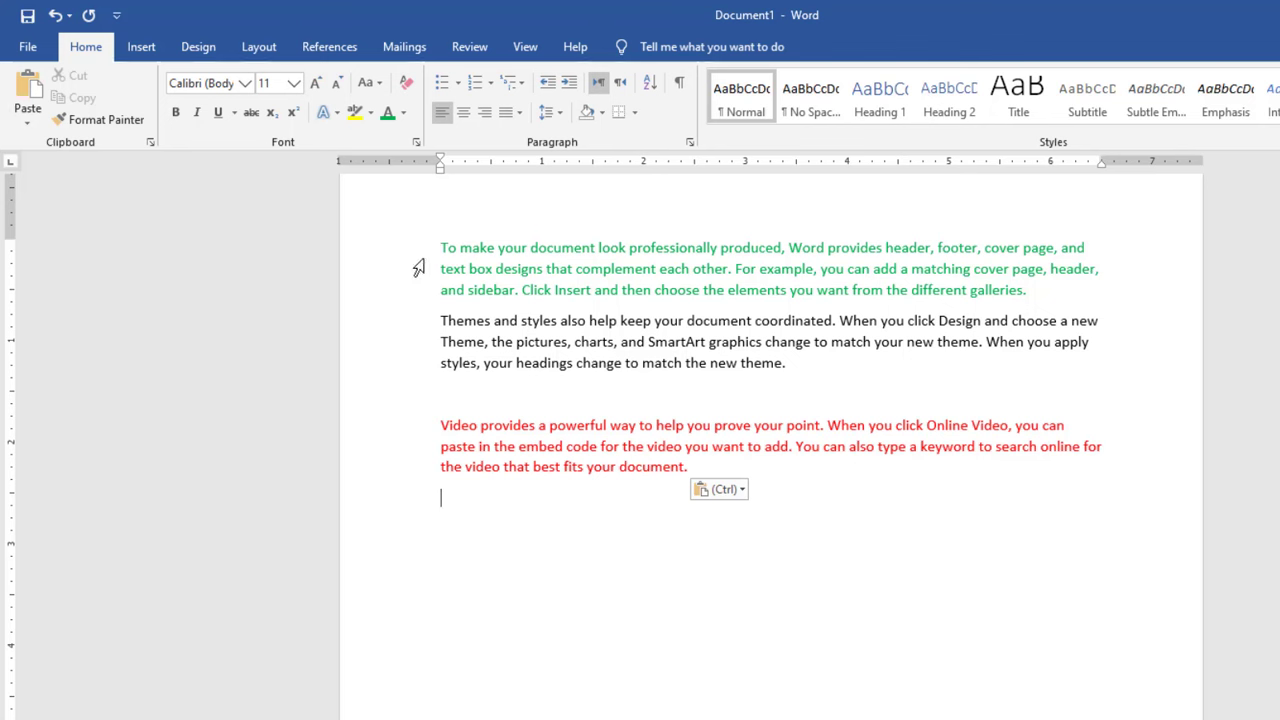
Cut the black "Themes and styles" paragraph and paste it directly below the red paragraph.
{"action": "left_click_drag", "start_coordinate": [433, 318], "coordinate": [838, 372]}
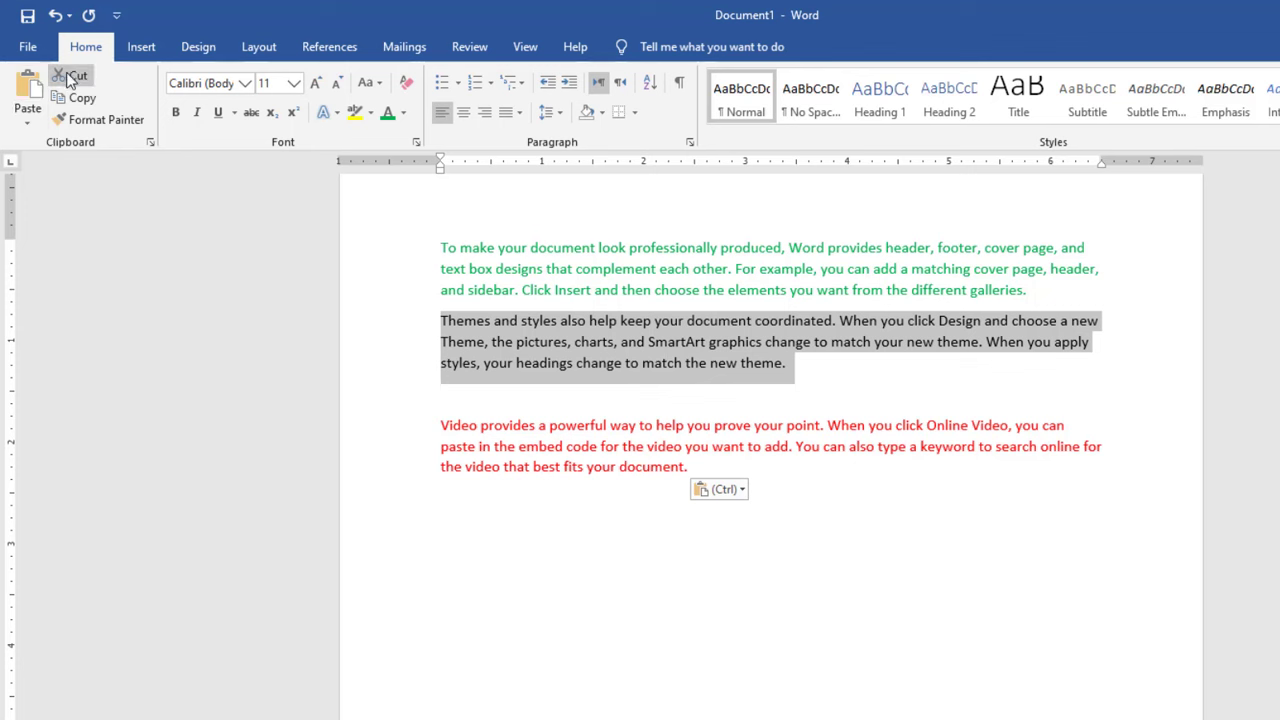
{"action": "left_click", "coordinate": [70, 80]}
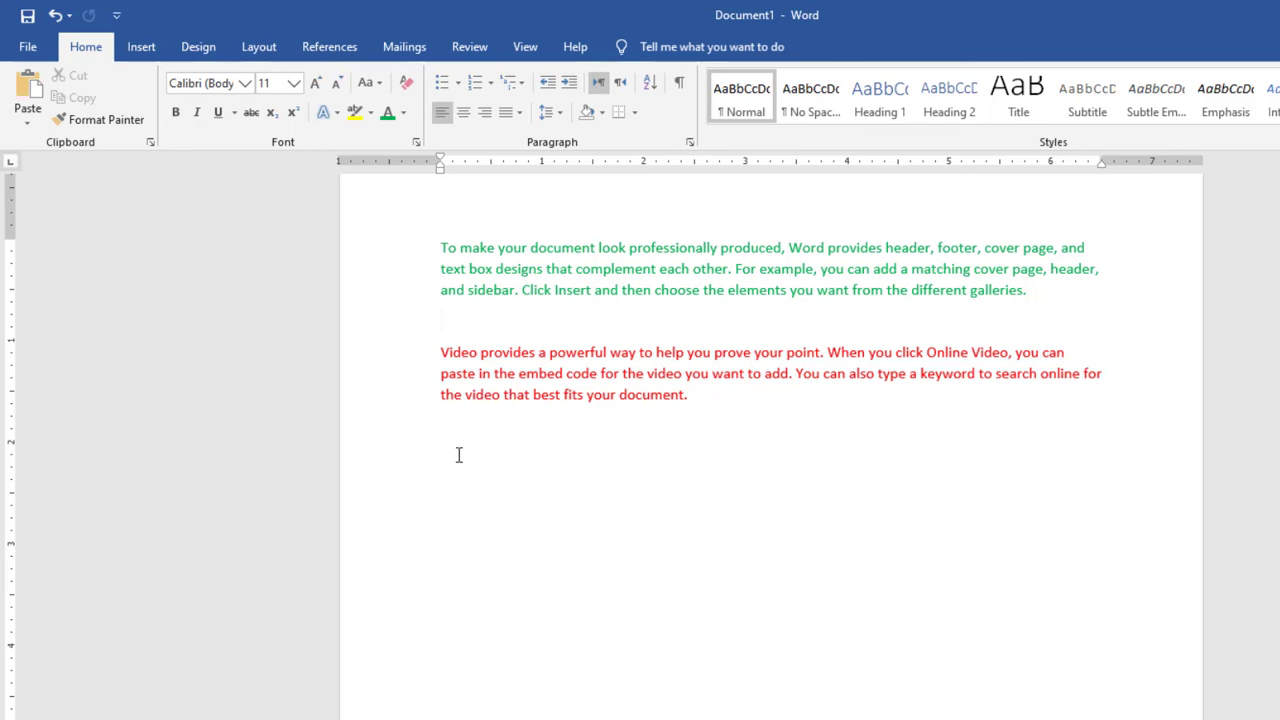
{"action": "left_click", "coordinate": [15, 85]}
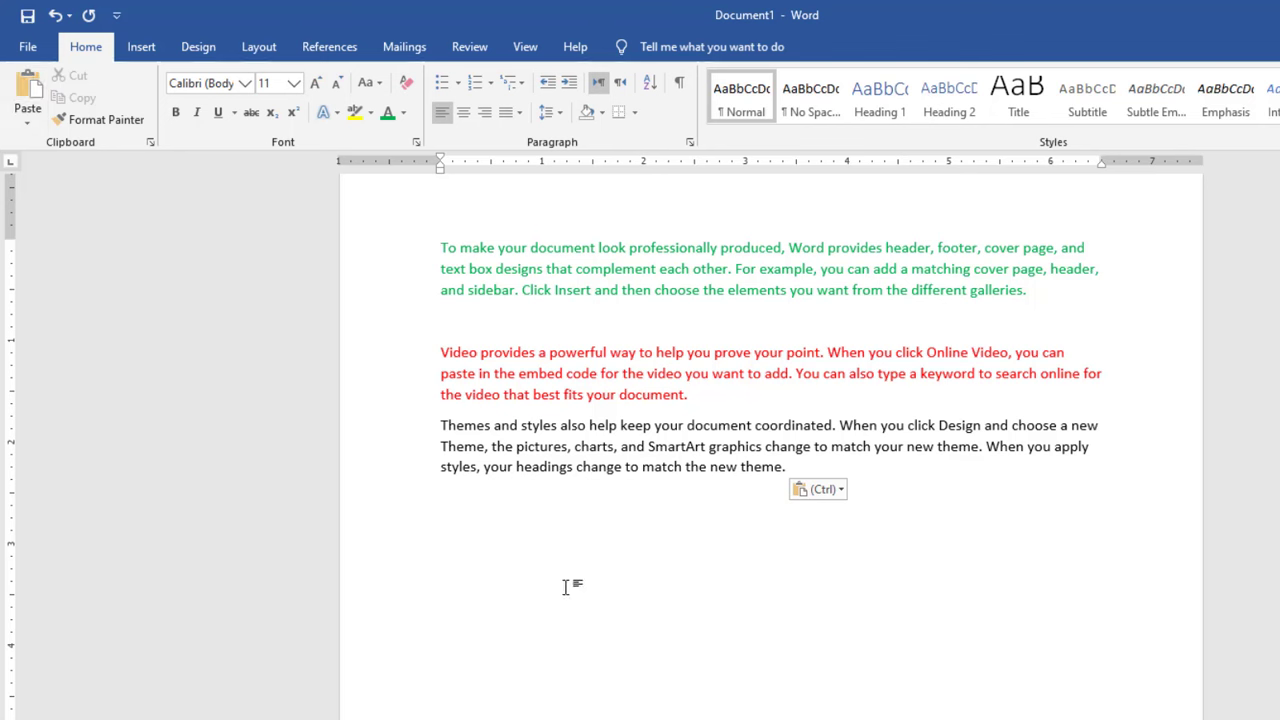
Copy the red paragraph and paste the duplicate on a new line at the end of the document.
{"action": "key", "text": "Return"}
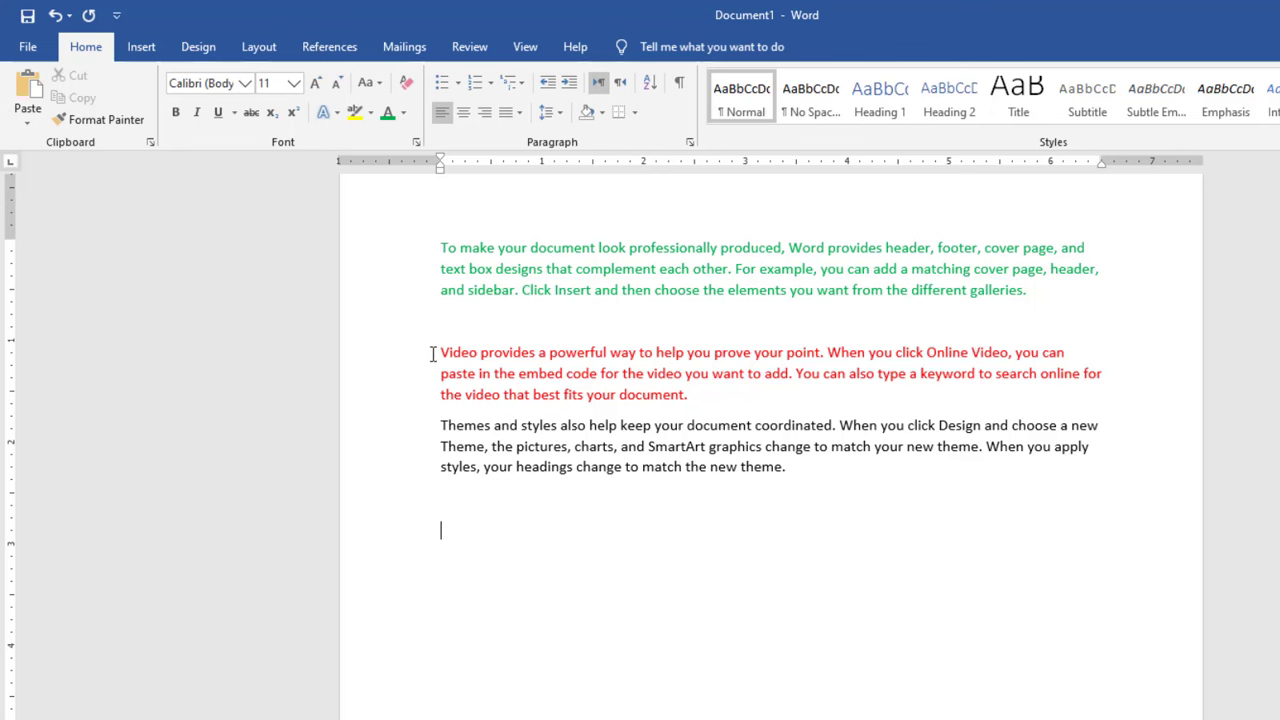
{"action": "left_click_drag", "start_coordinate": [433, 354], "coordinate": [1126, 391]}
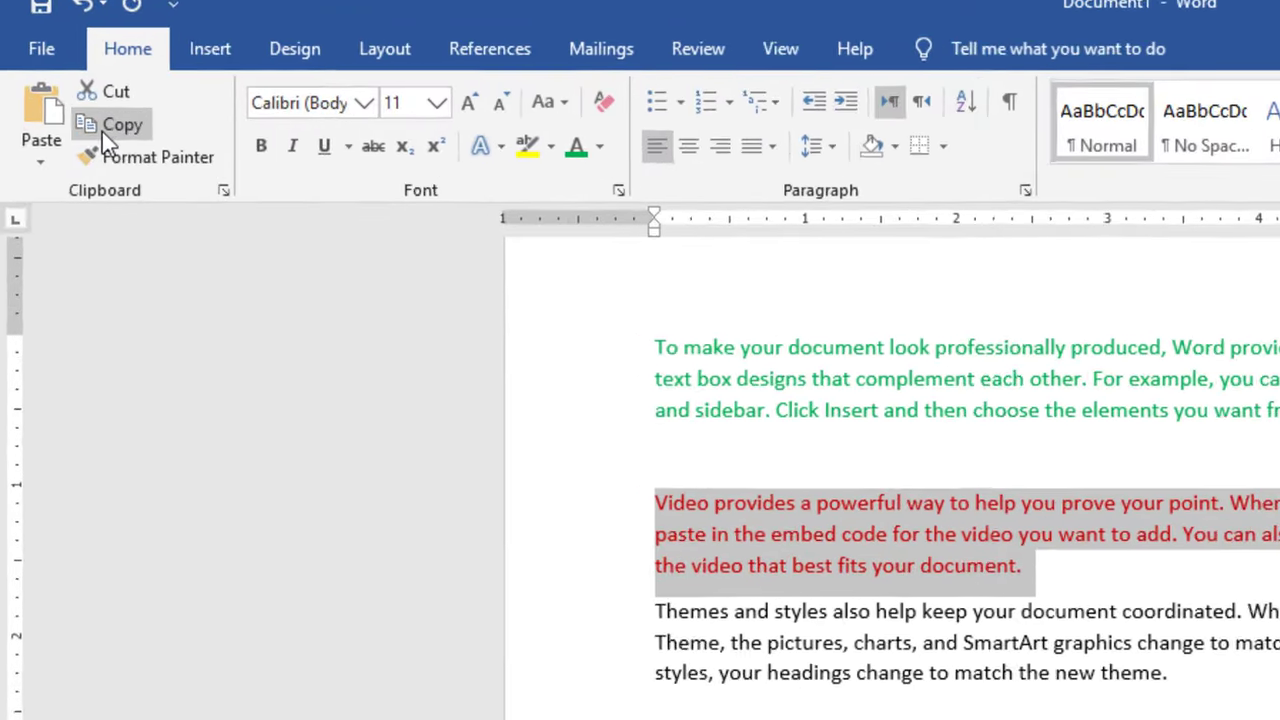
{"action": "left_click", "coordinate": [76, 114]}
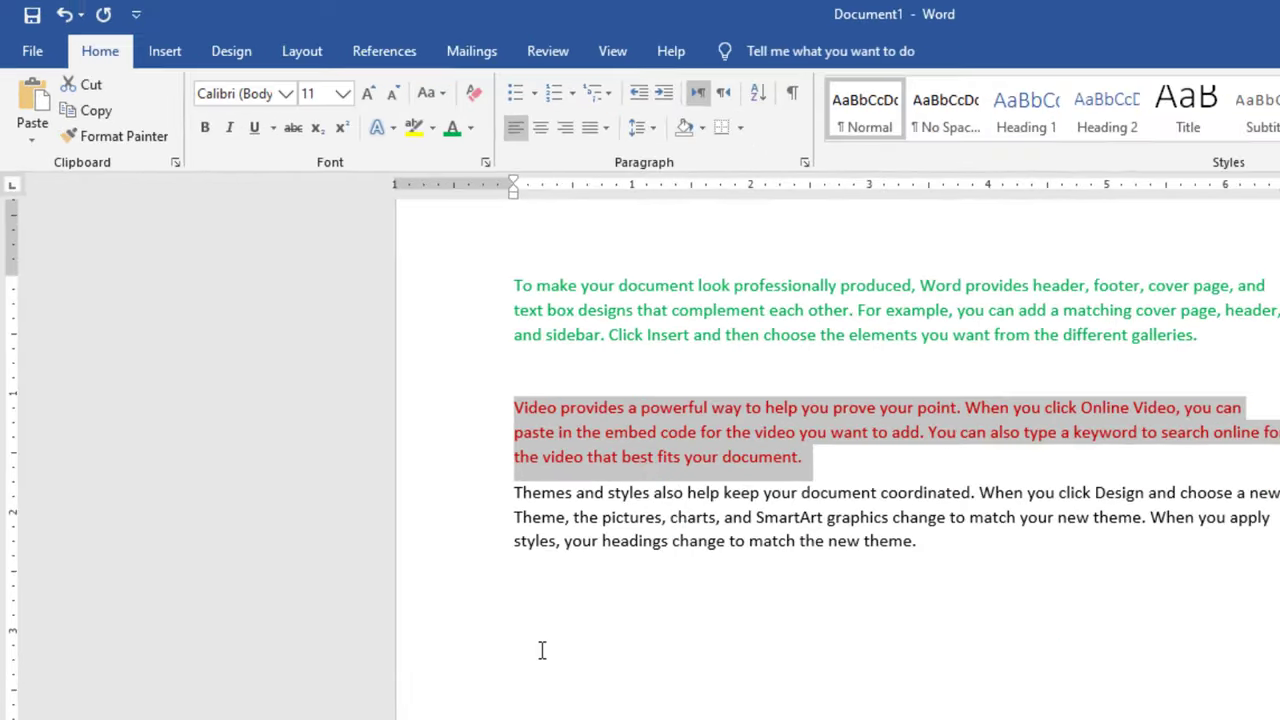
{"action": "left_click", "coordinate": [511, 617]}
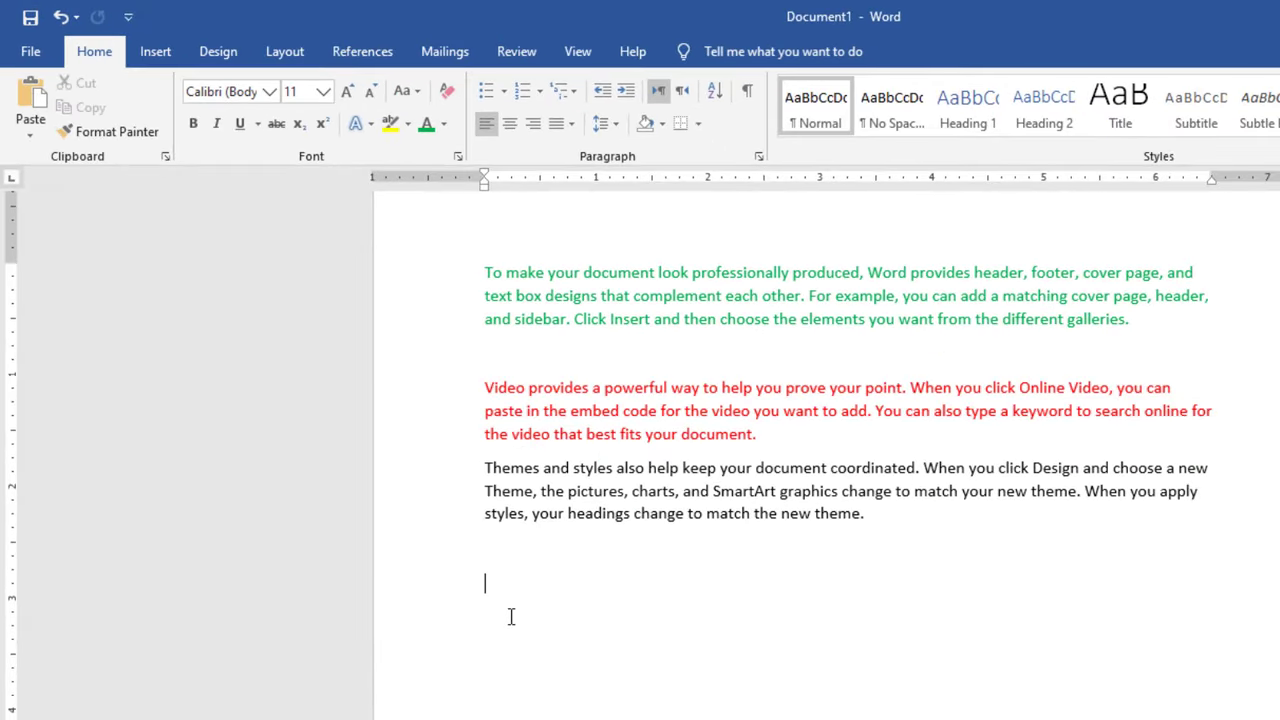
{"action": "left_click", "coordinate": [26, 95]}
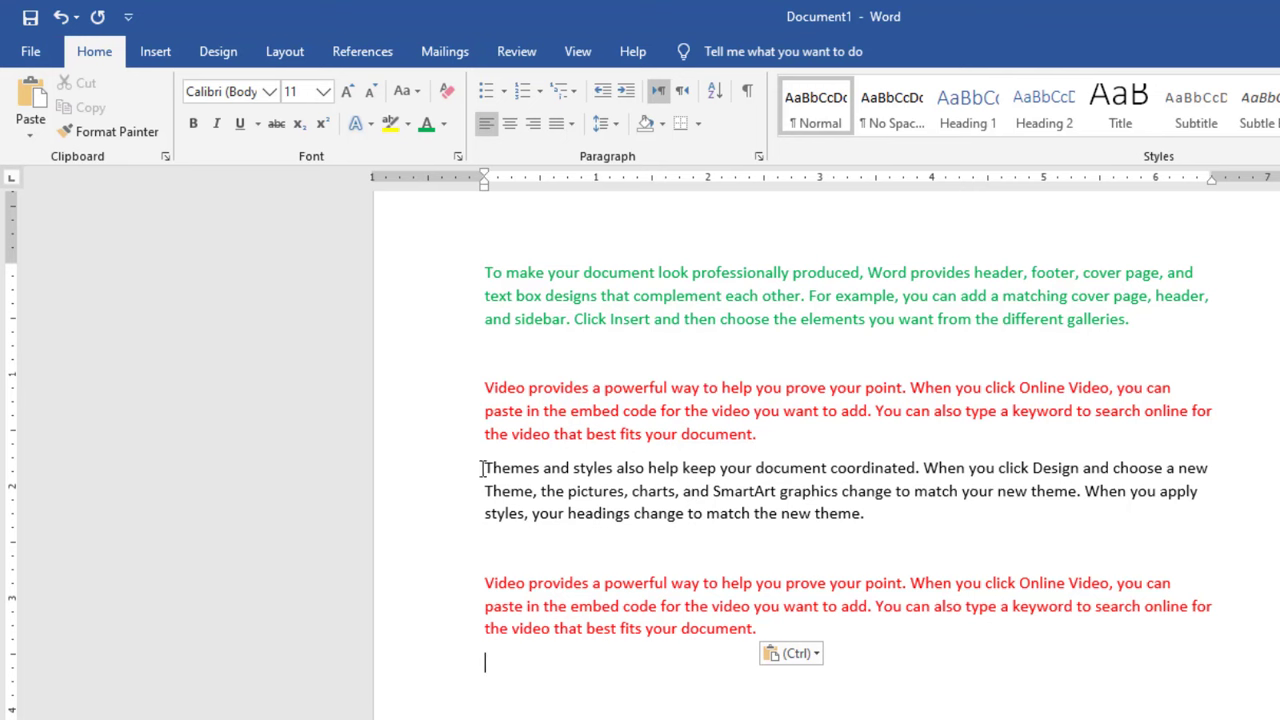
Copy the black "Themes and styles" paragraph and paste the duplicate below the second red paragraph.
{"action": "left_click_drag", "start_coordinate": [528, 468], "coordinate": [955, 512]}
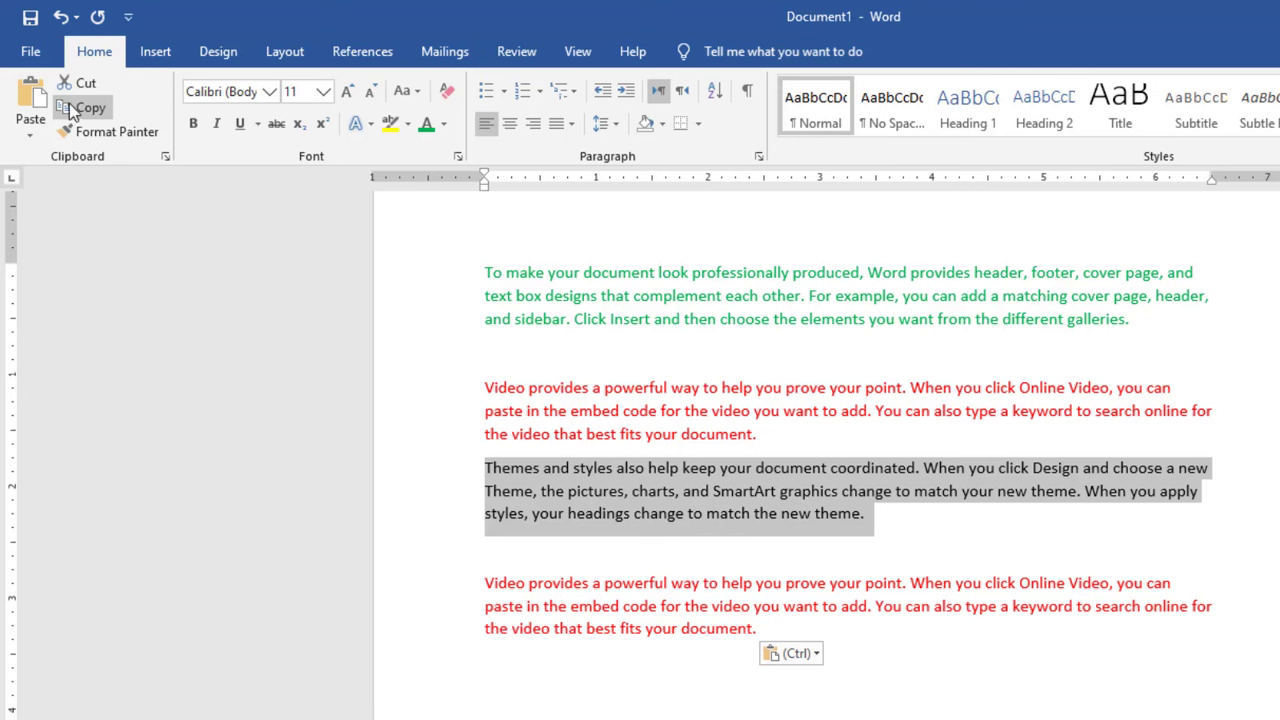
{"action": "left_click", "coordinate": [86, 113]}
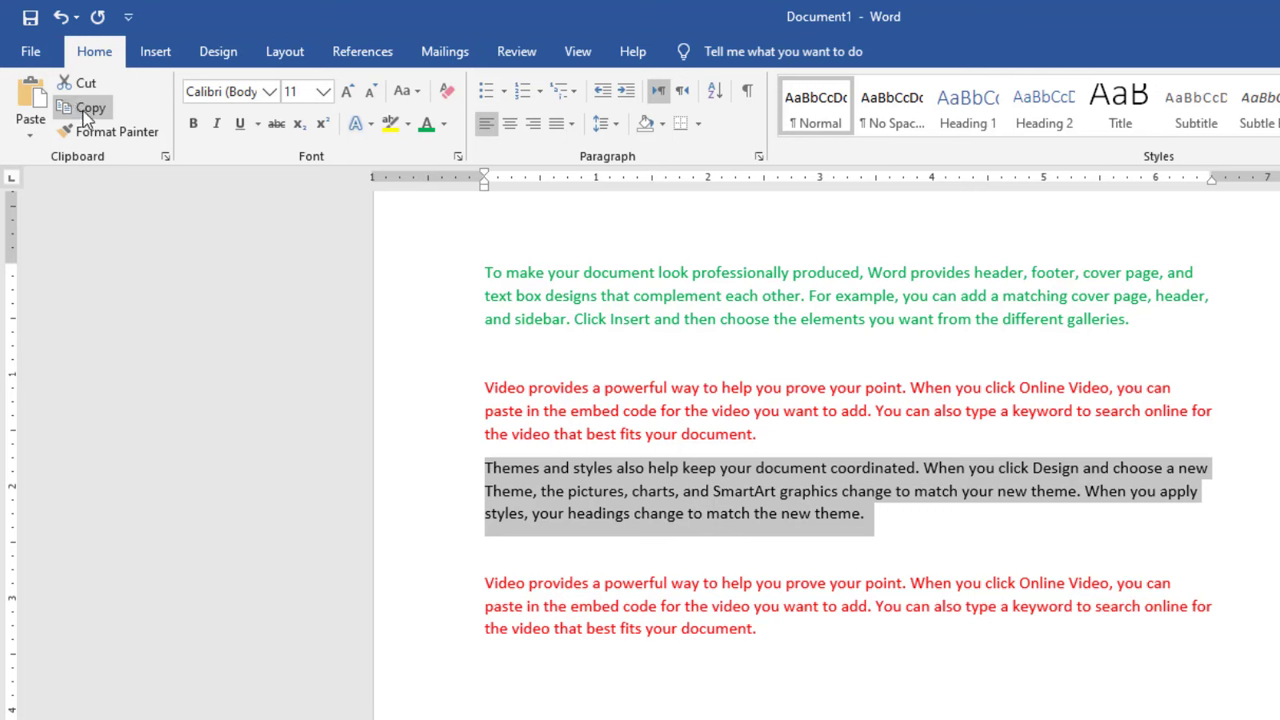
{"action": "left_click", "coordinate": [504, 696]}
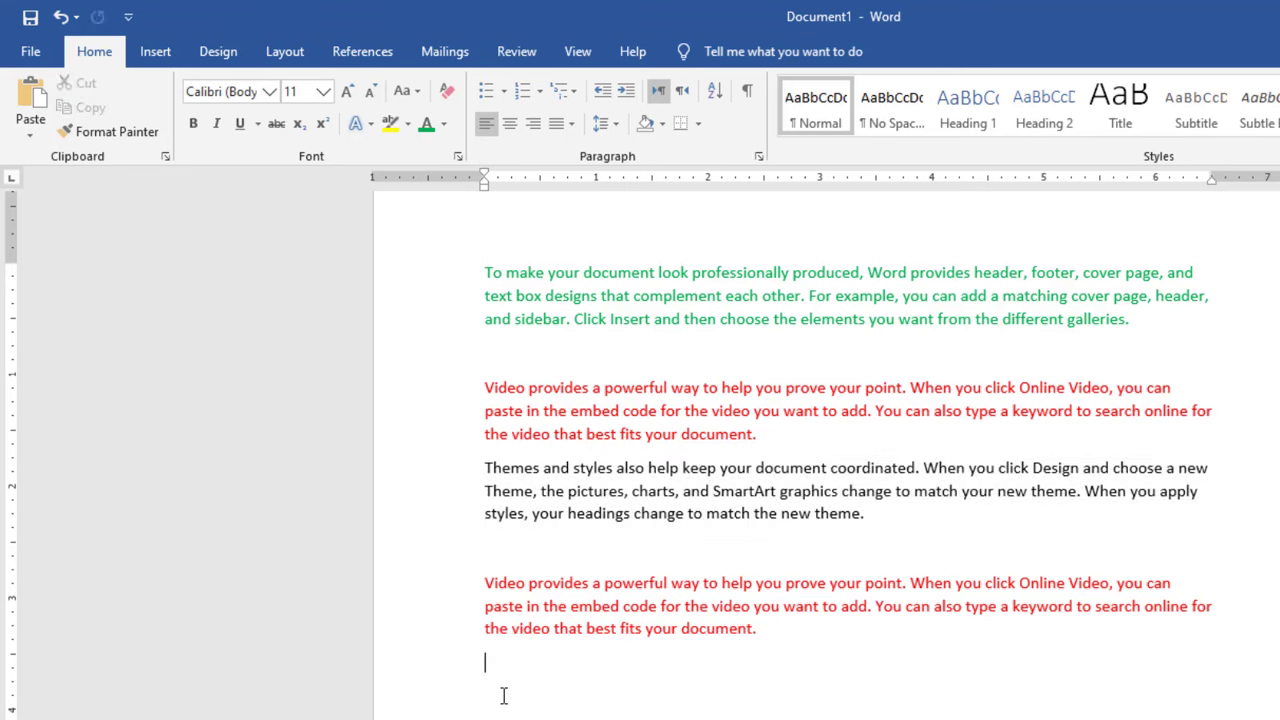
{"action": "left_click", "coordinate": [30, 97]}
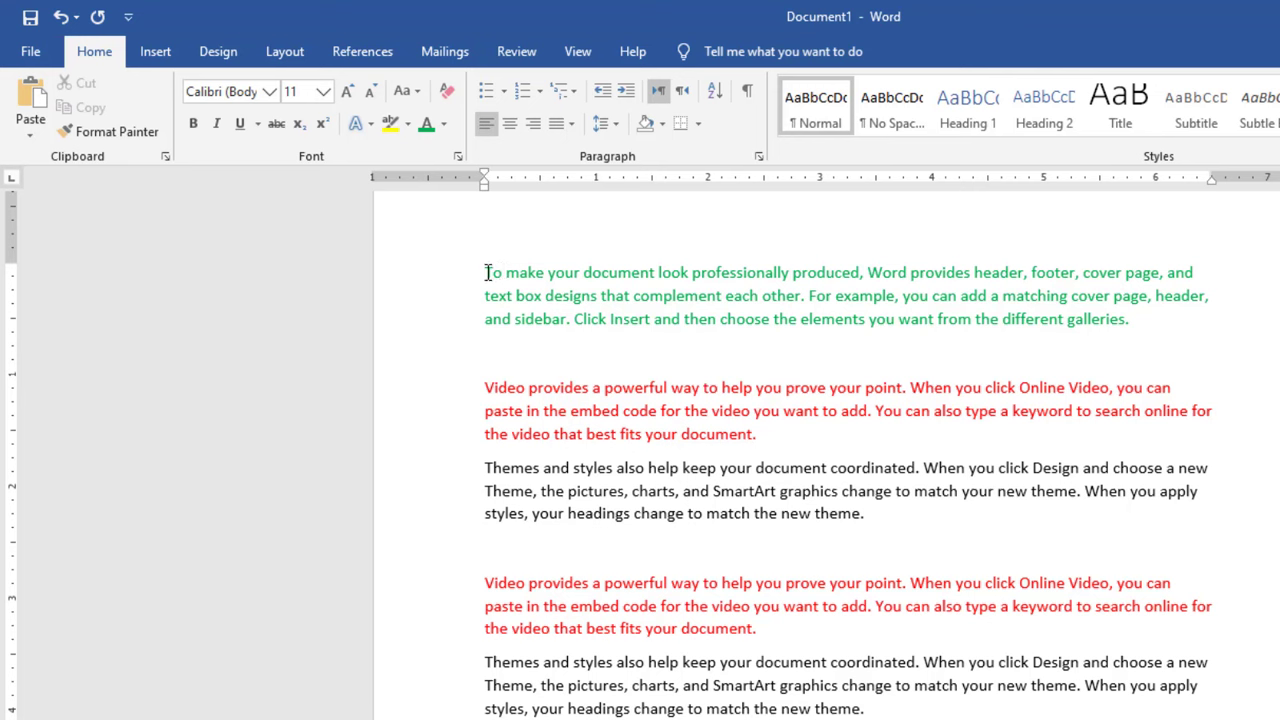
Make the phrase "To make your document look professionally produced" in the green paragraph bold, italic and underlined.
{"action": "left_click_drag", "start_coordinate": [487, 272], "coordinate": [722, 273]}
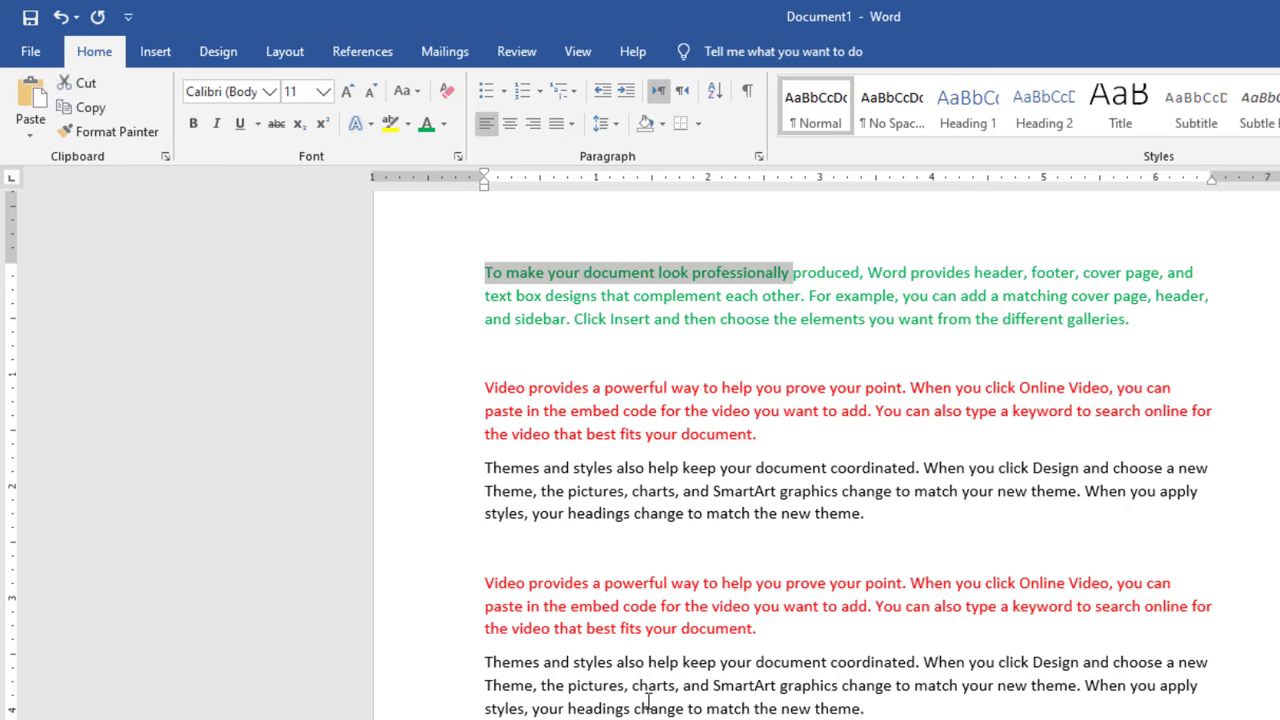
{"action": "left_click", "coordinate": [654, 340]}
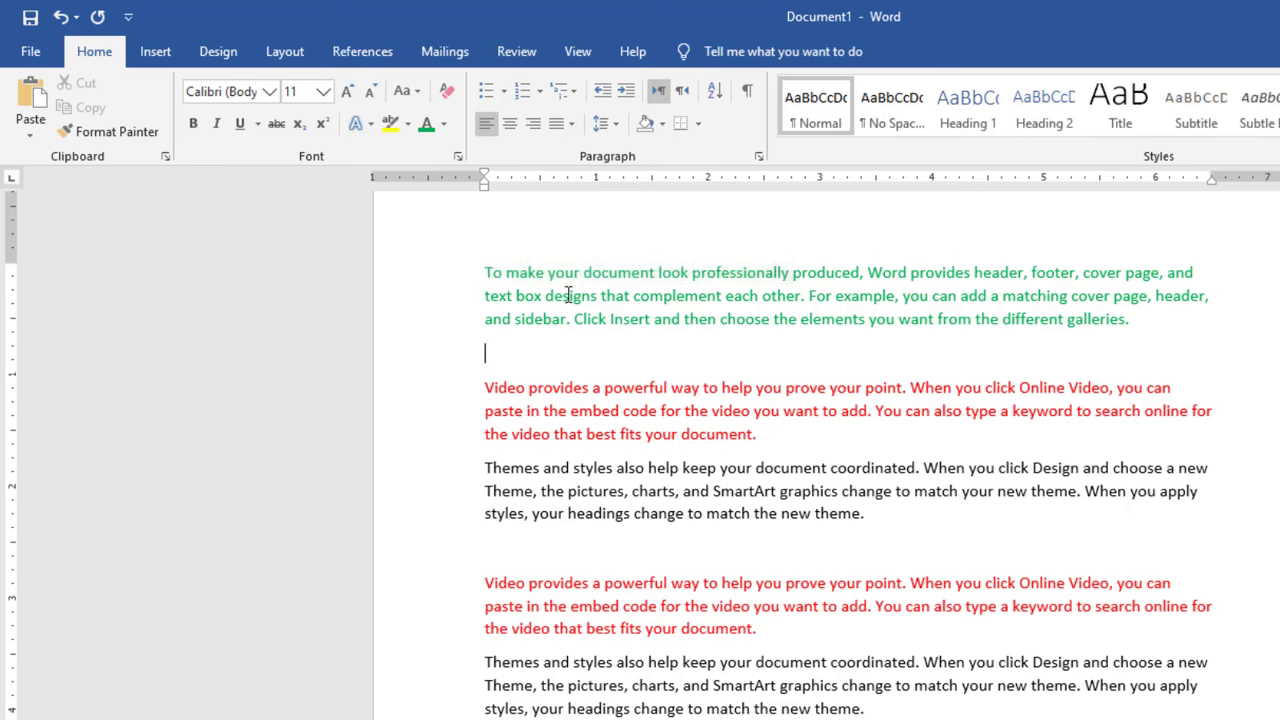
{"action": "left_click_drag", "start_coordinate": [501, 272], "coordinate": [851, 267]}
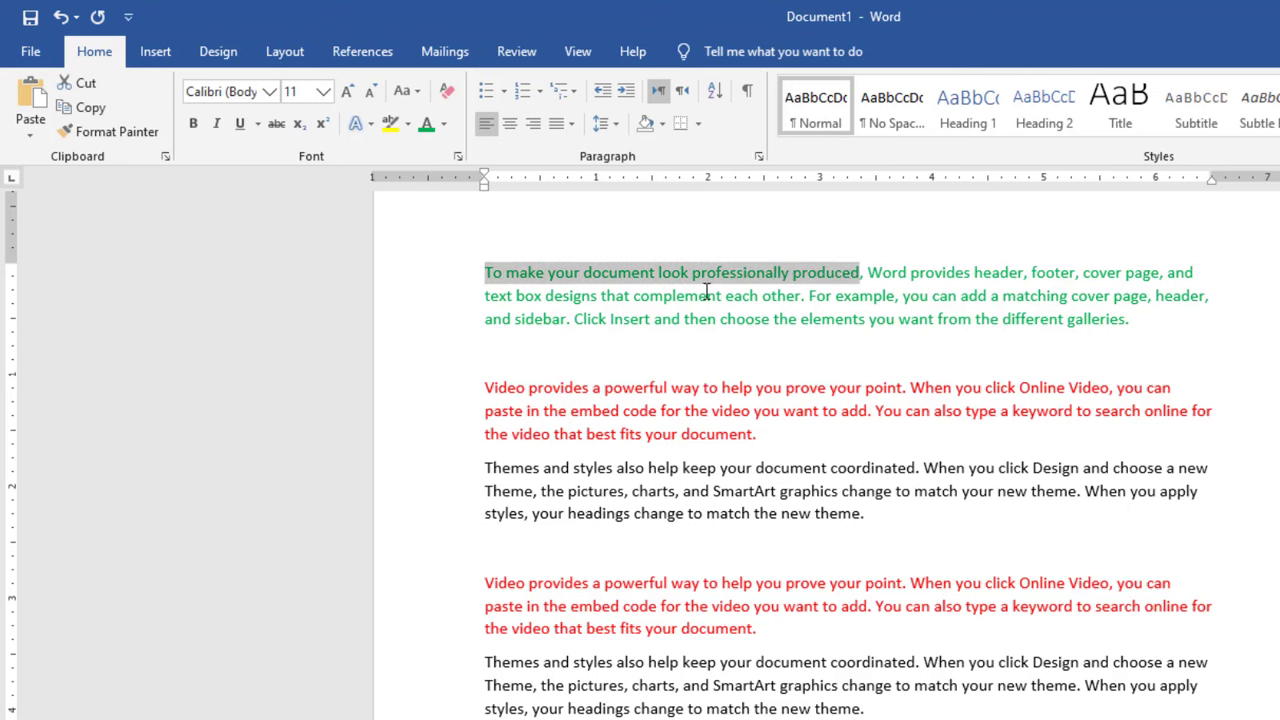
{"action": "left_click", "coordinate": [193, 124]}
{"action": "left_click", "coordinate": [216, 124]}
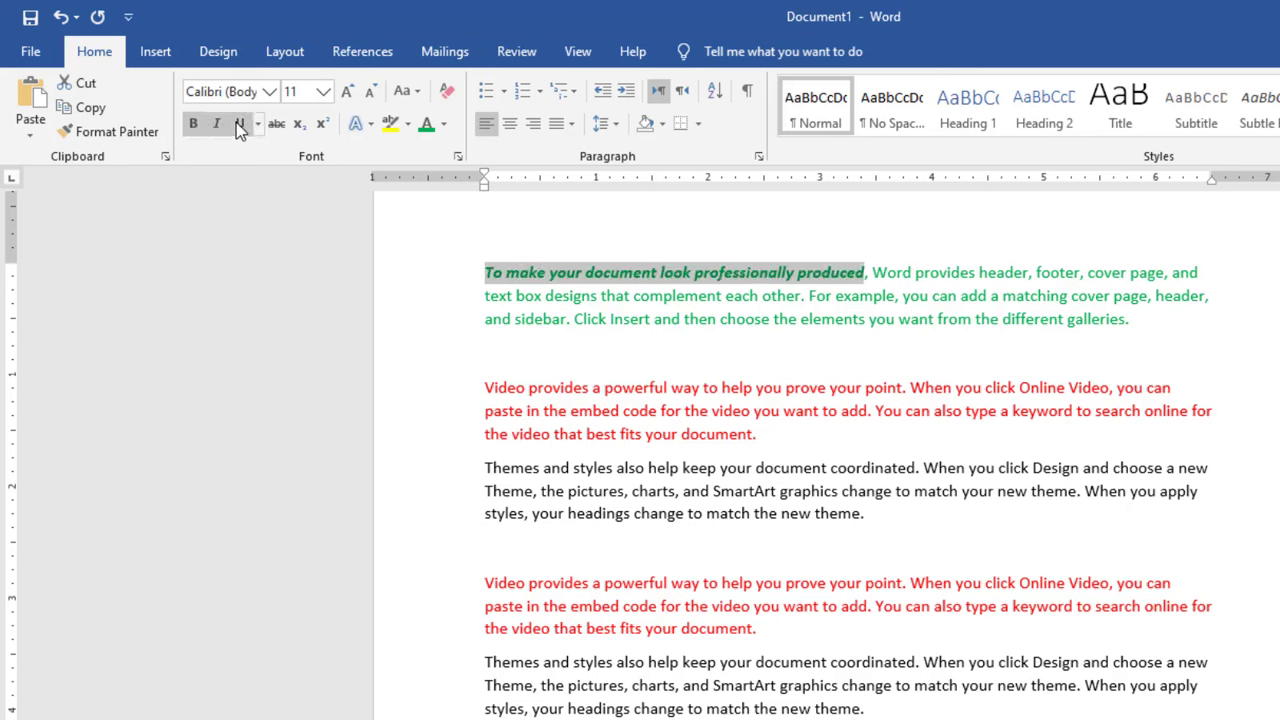
{"action": "left_click", "coordinate": [239, 124]}
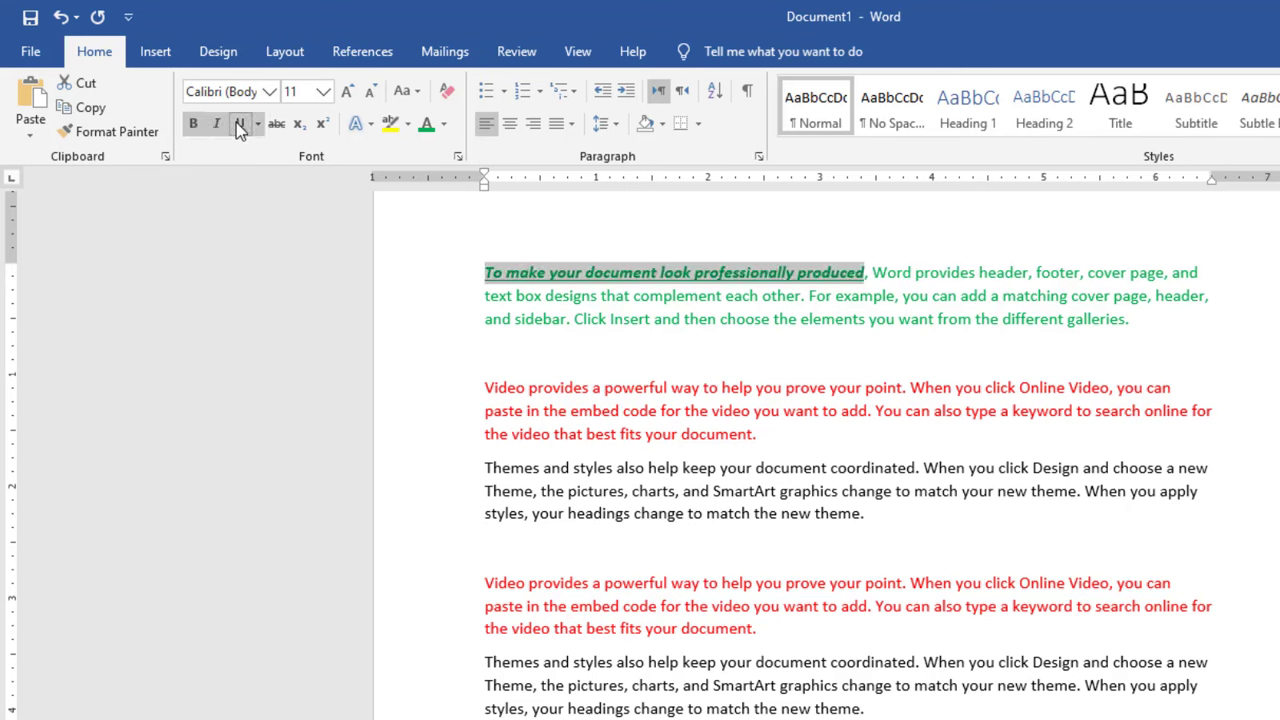
Increase the font size of the formatted opening phrase to 14 and colour it a darker blue theme shade.
{"action": "left_click", "coordinate": [345, 92]}
{"action": "left_click", "coordinate": [345, 92]}
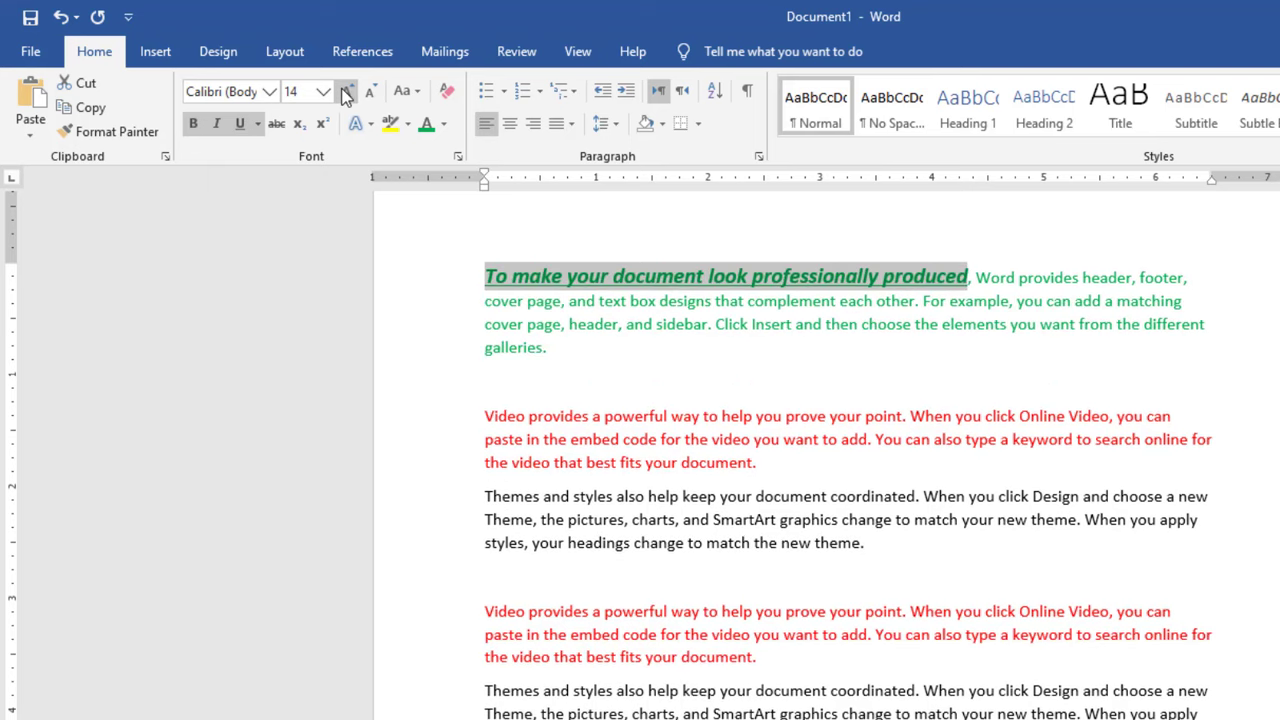
{"action": "left_click", "coordinate": [445, 126]}
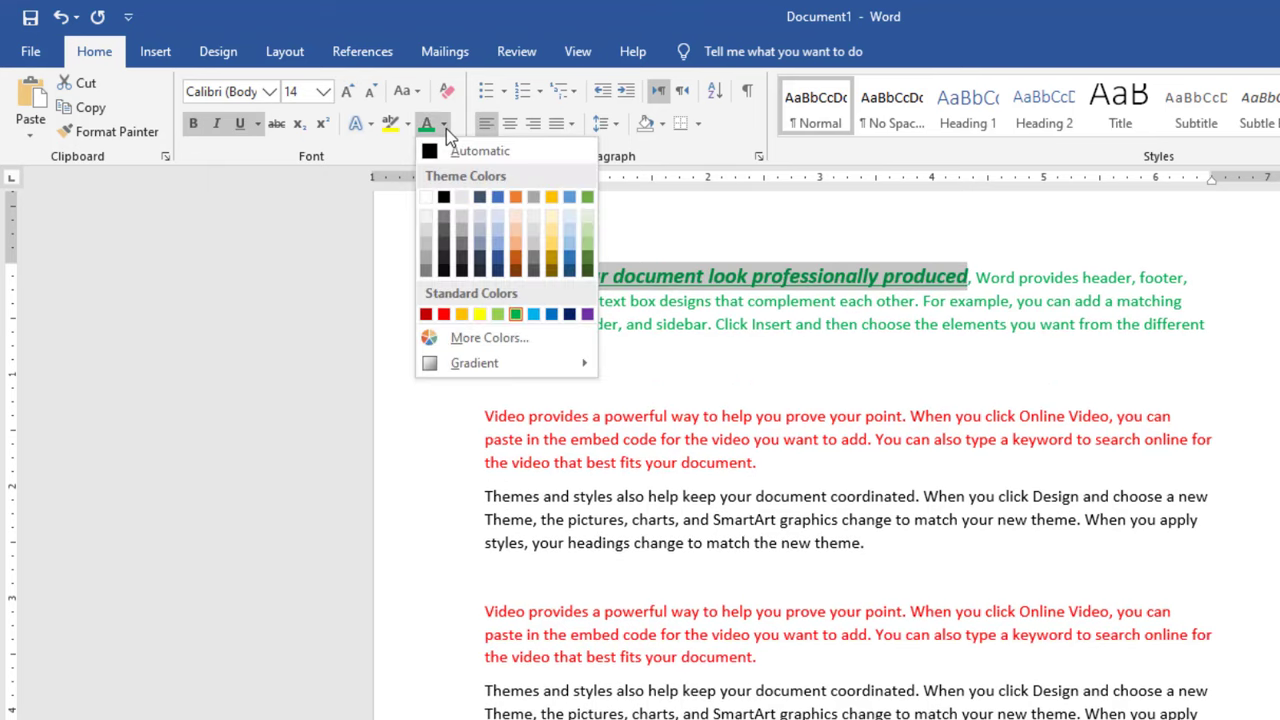
{"action": "left_click", "coordinate": [572, 260]}
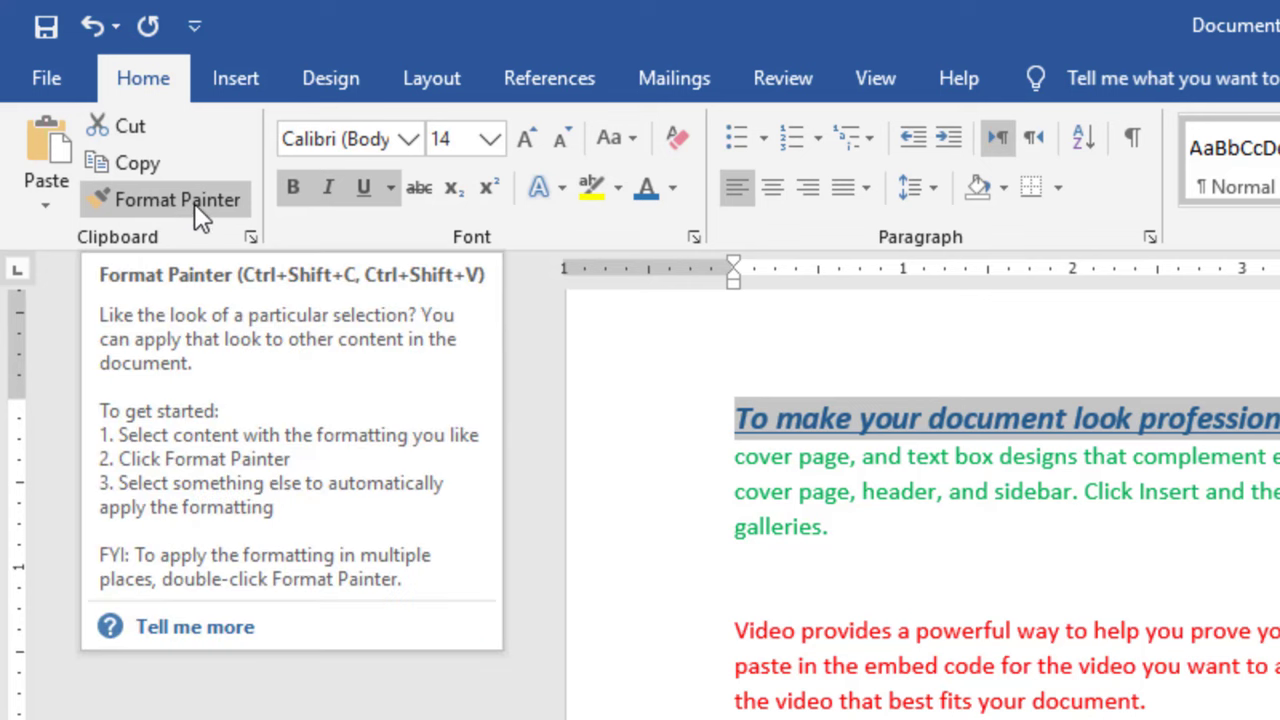
Apply the blue opening phrase's format with Format Painter to "Video provides a powerful way to help you prove your point" in both red paragraphs.
{"action": "left_click", "coordinate": [194, 203]}
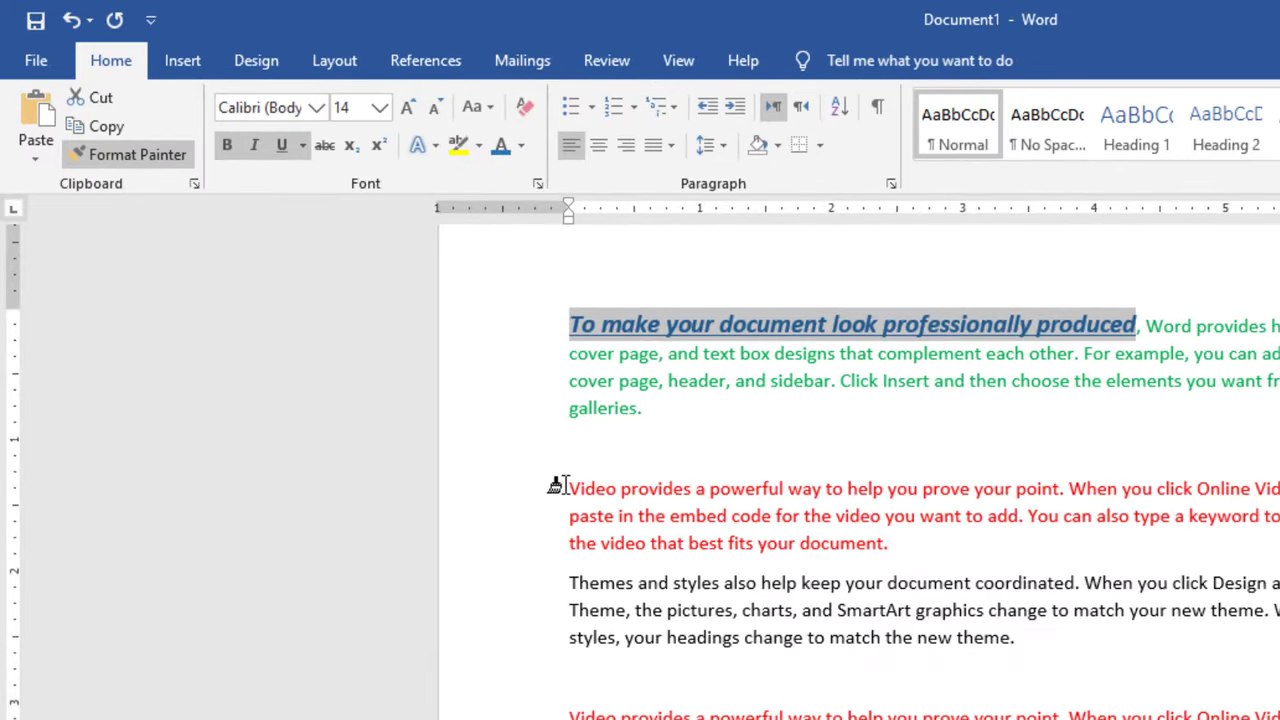
{"action": "left_click_drag", "start_coordinate": [565, 487], "coordinate": [1047, 496]}
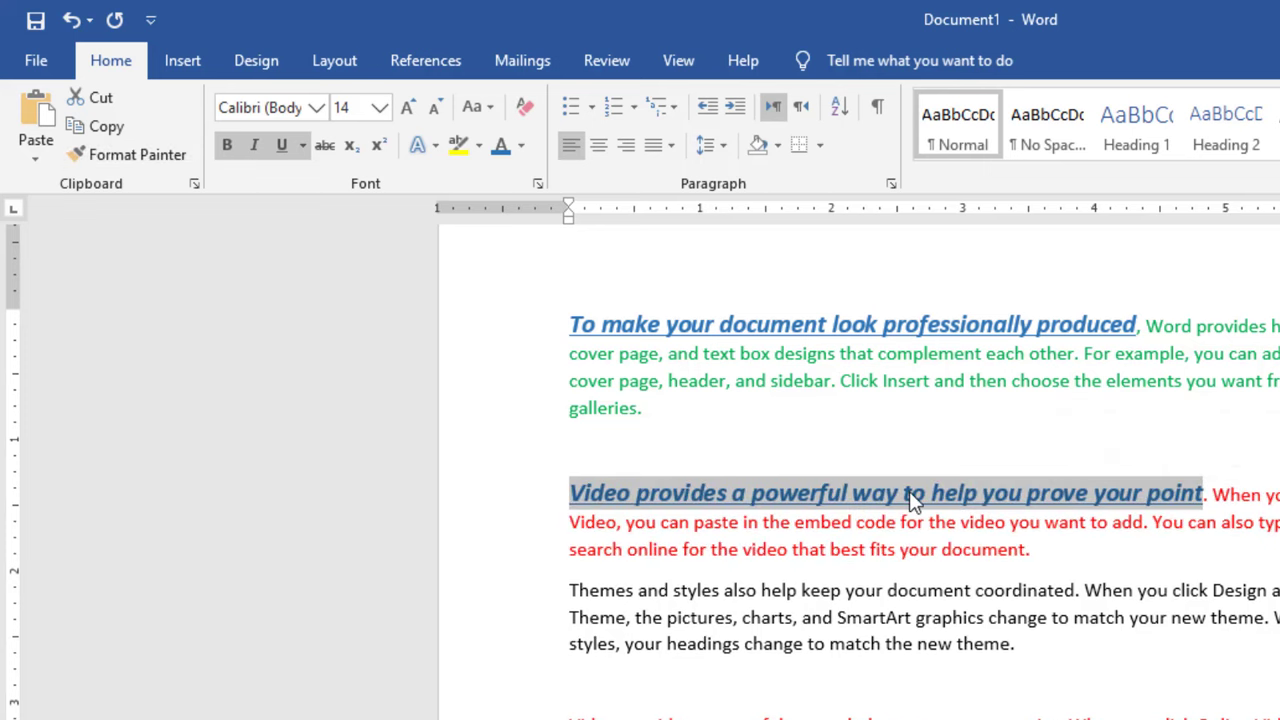
{"action": "left_click", "coordinate": [128, 155]}
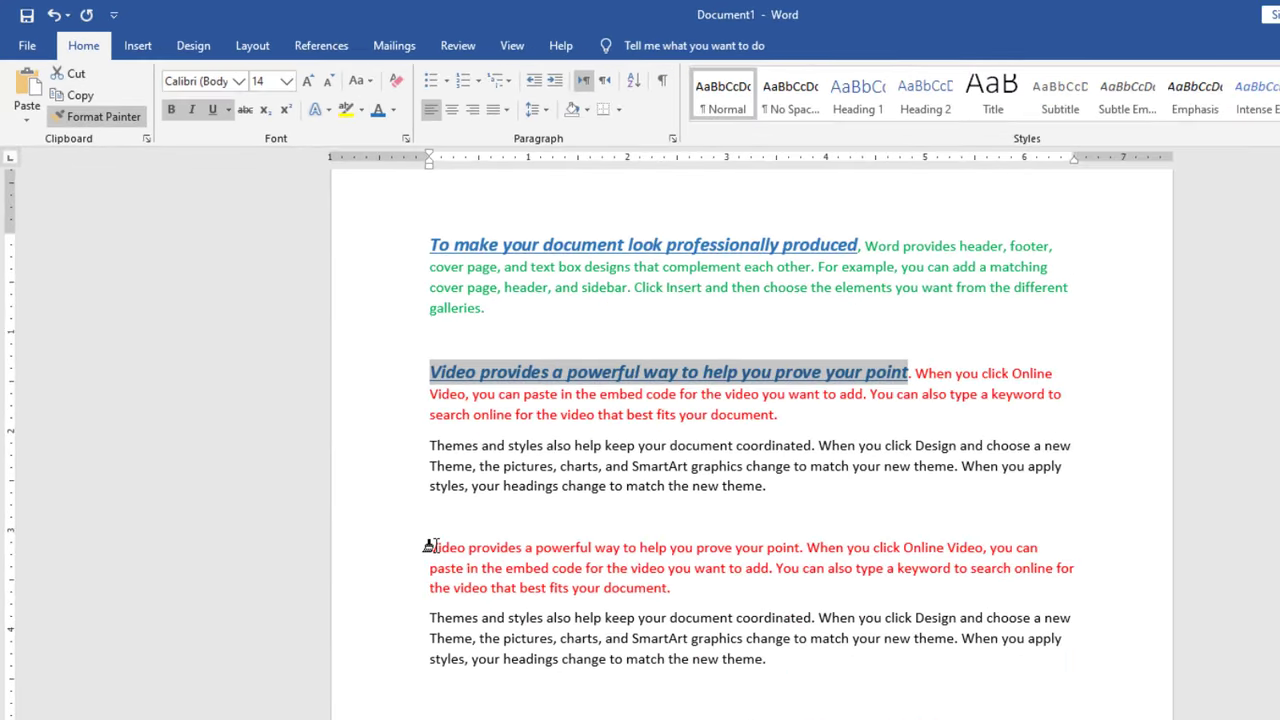
{"action": "left_click_drag", "start_coordinate": [571, 719], "coordinate": [696, 715]}
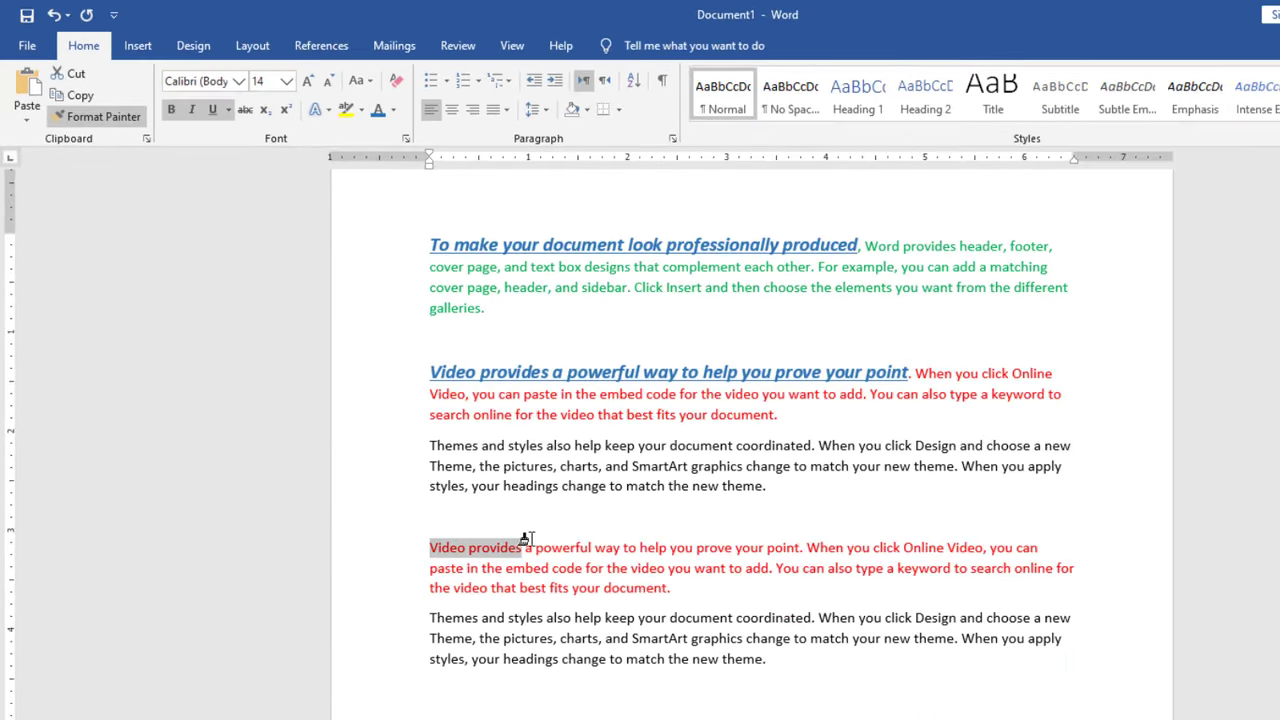
{"action": "left_click_drag", "start_coordinate": [524, 540], "coordinate": [785, 547]}
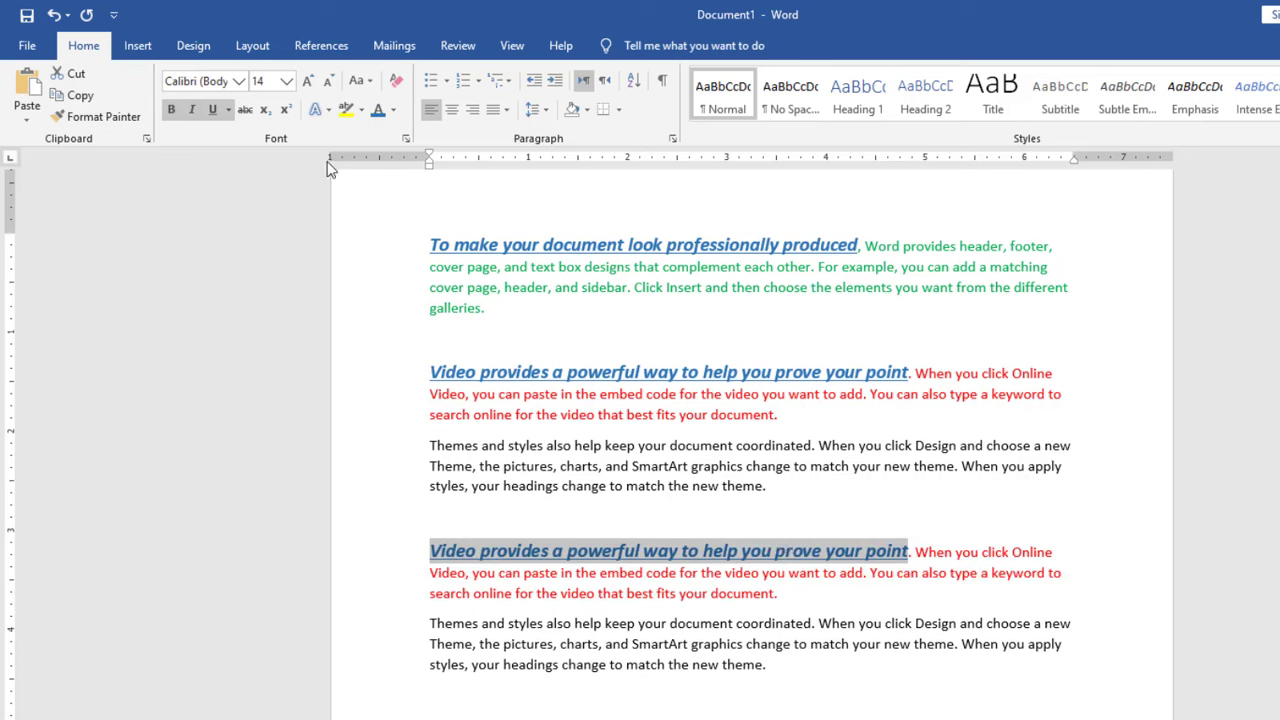
{"action": "left_click", "coordinate": [431, 695]}
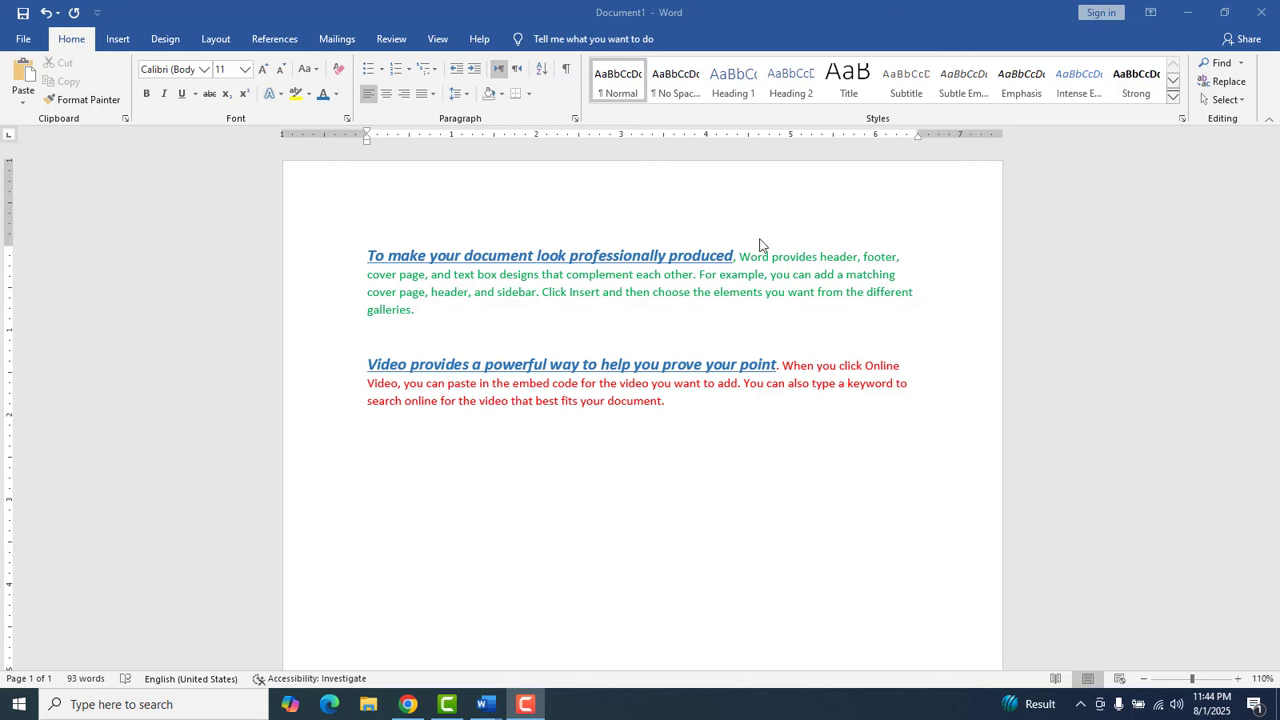
Cut the red "Video provides" paragraph and paste it back in place with Keep Source Formatting.
{"action": "left_click", "coordinate": [536, 537]}
{"action": "left_click_drag", "start_coordinate": [367, 364], "coordinate": [745, 407]}
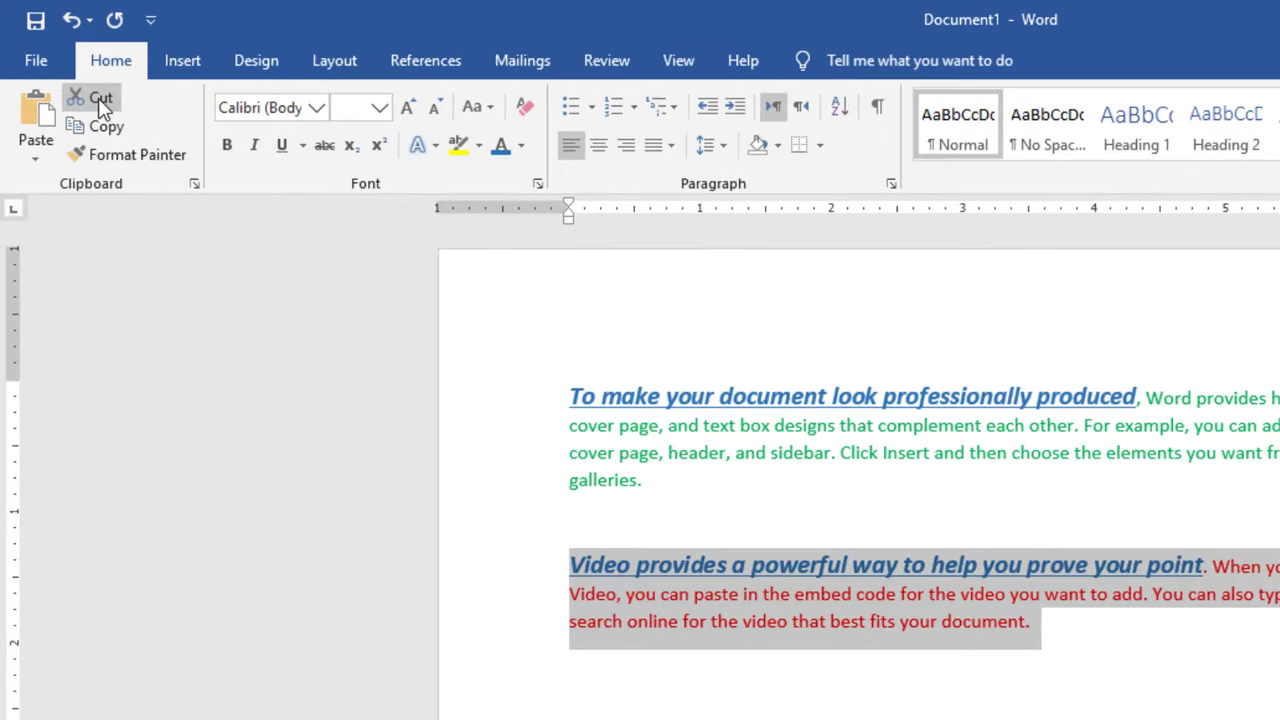
{"action": "left_click", "coordinate": [75, 78]}
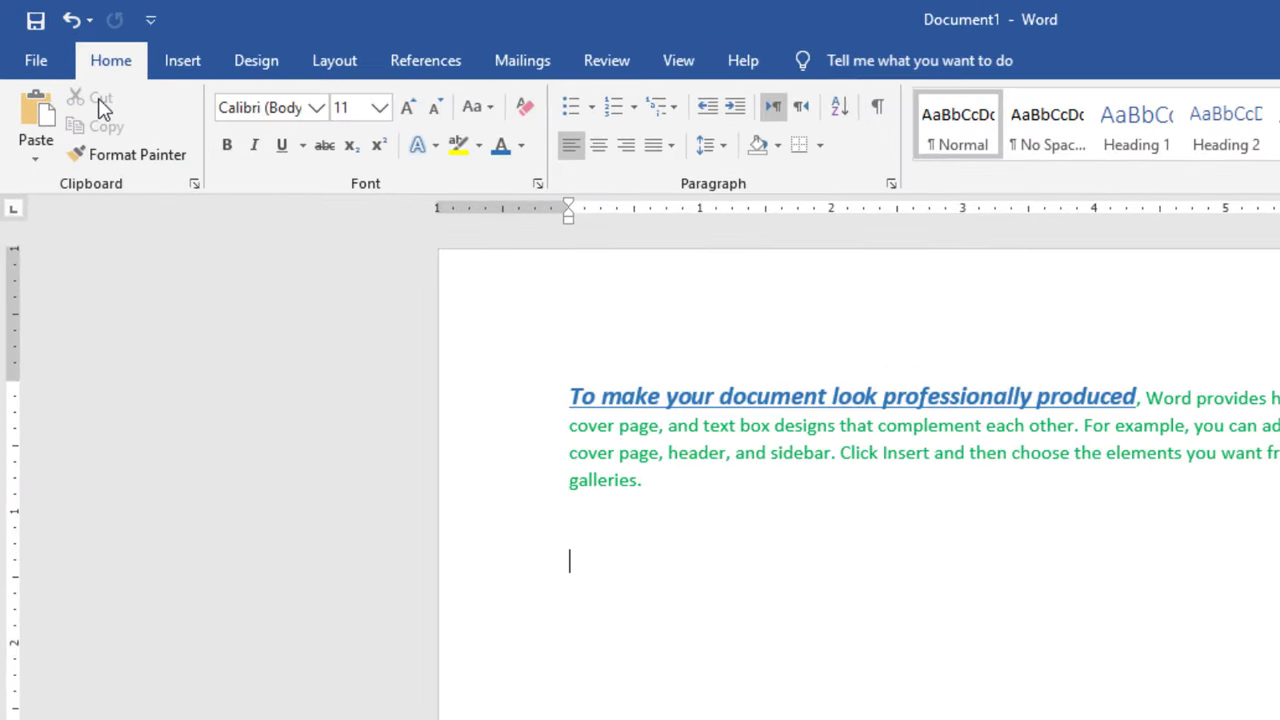
{"action": "left_click", "coordinate": [31, 158]}
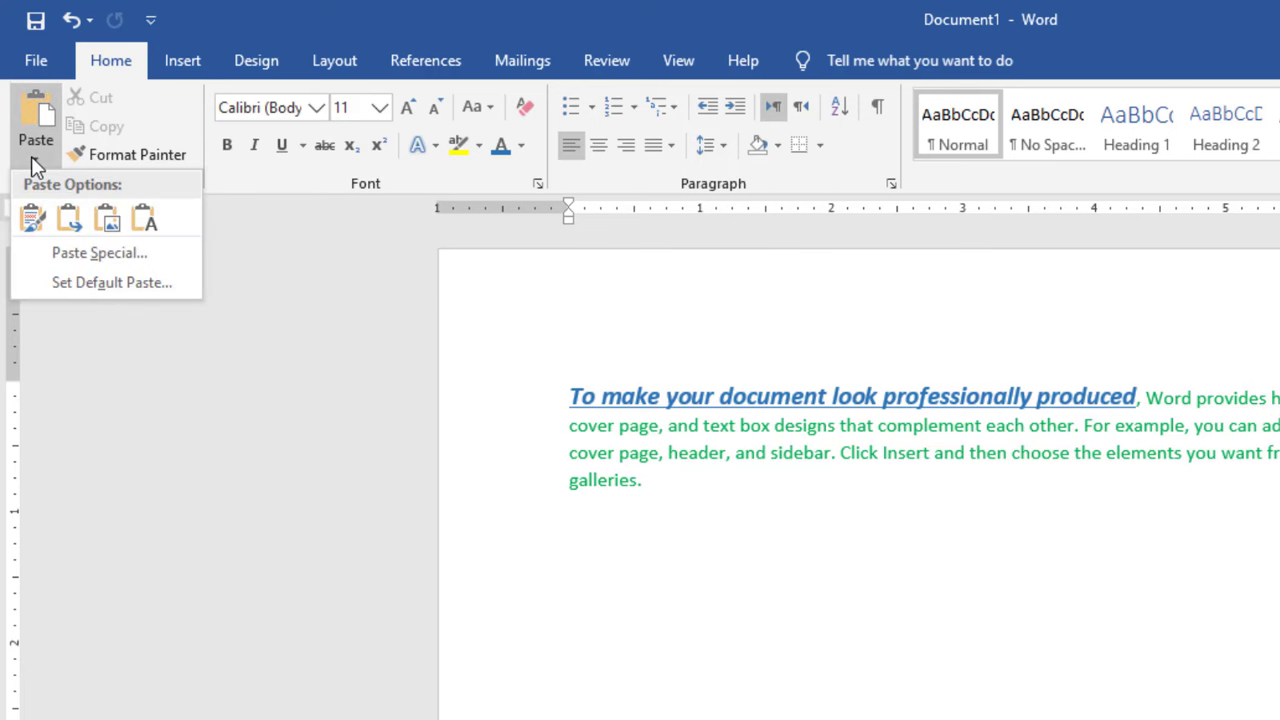
{"action": "left_click", "coordinate": [31, 218]}
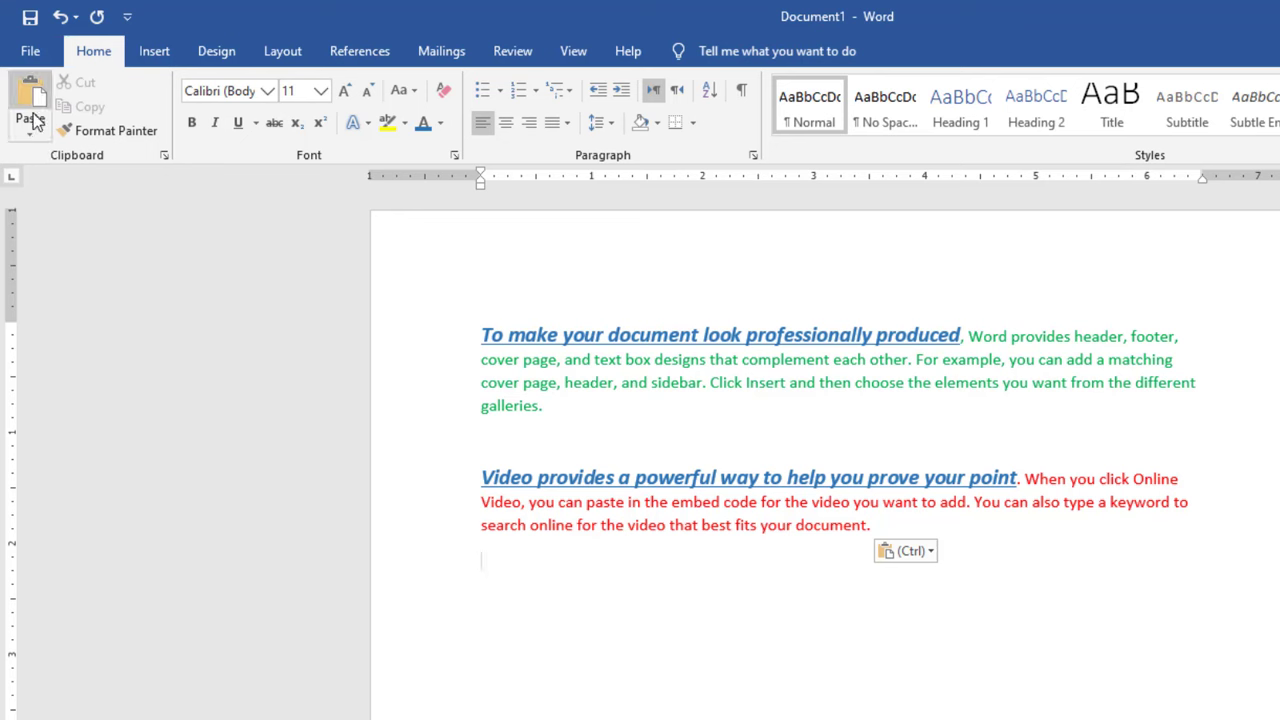
Paste the cut paragraph again with Merge Formatting, and once more below that as a Picture.
{"action": "left_click", "coordinate": [32, 122]}
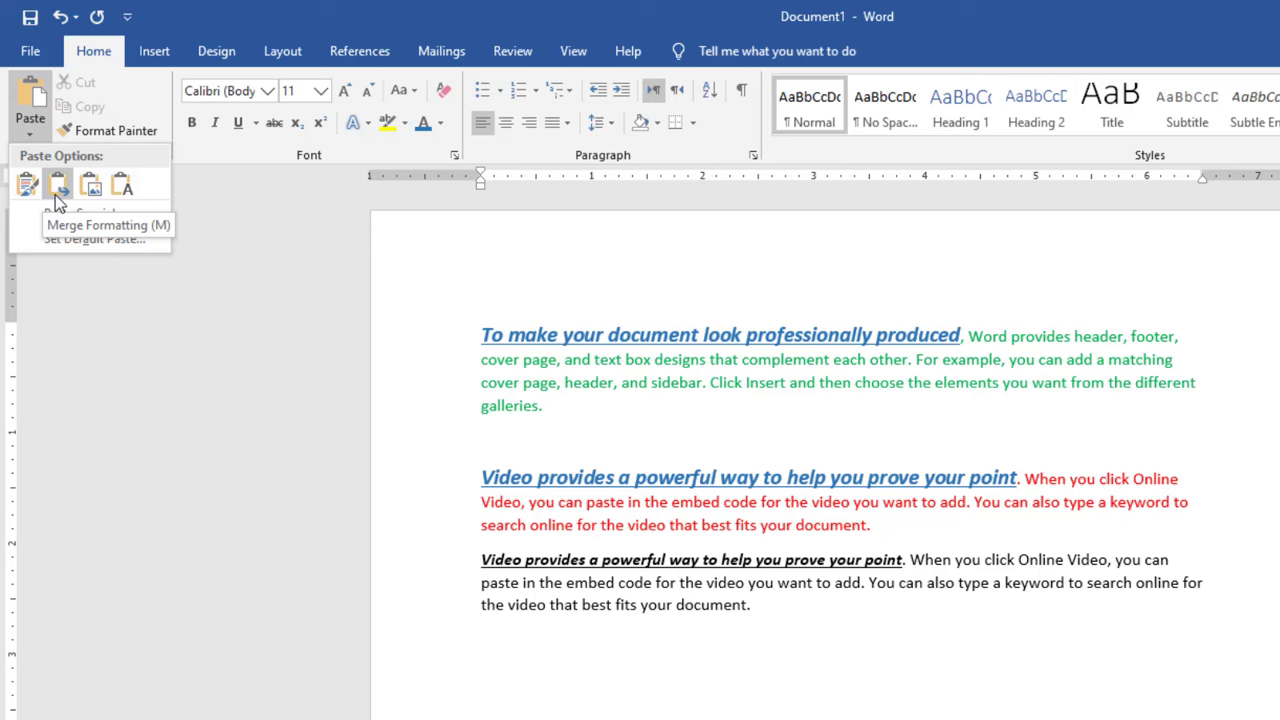
{"action": "left_click", "coordinate": [55, 195]}
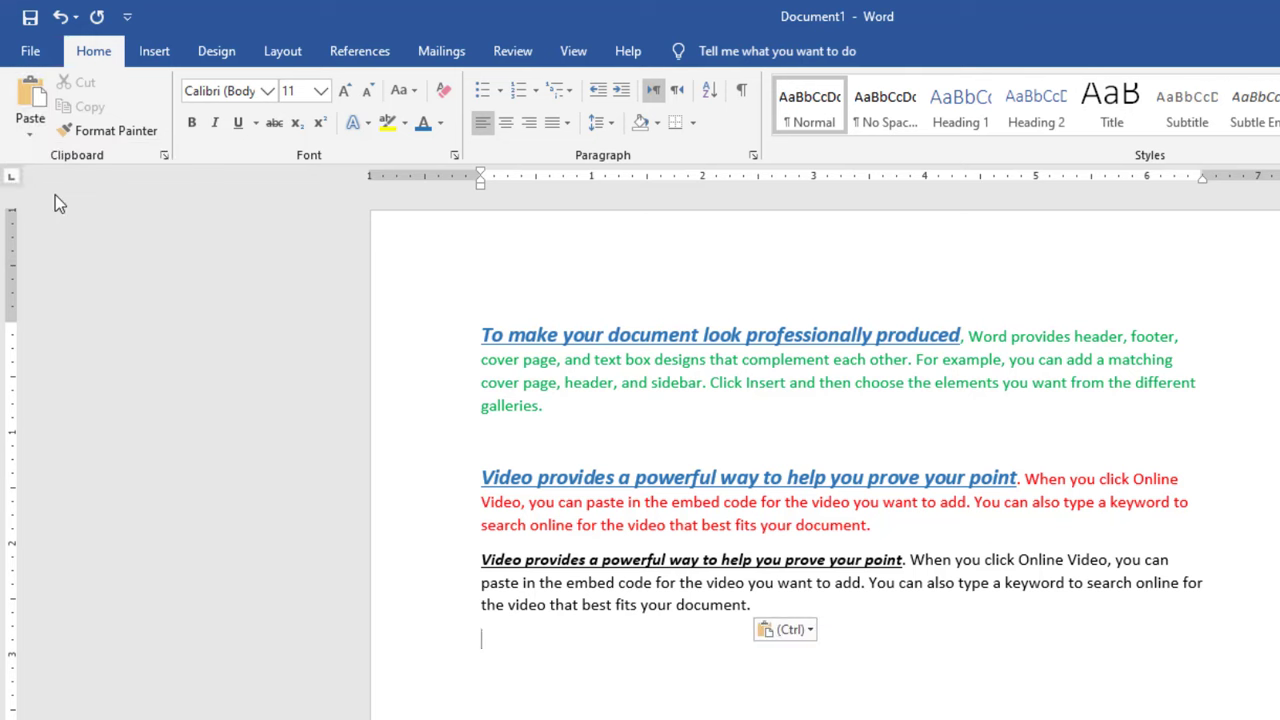
{"action": "left_click", "coordinate": [29, 136]}
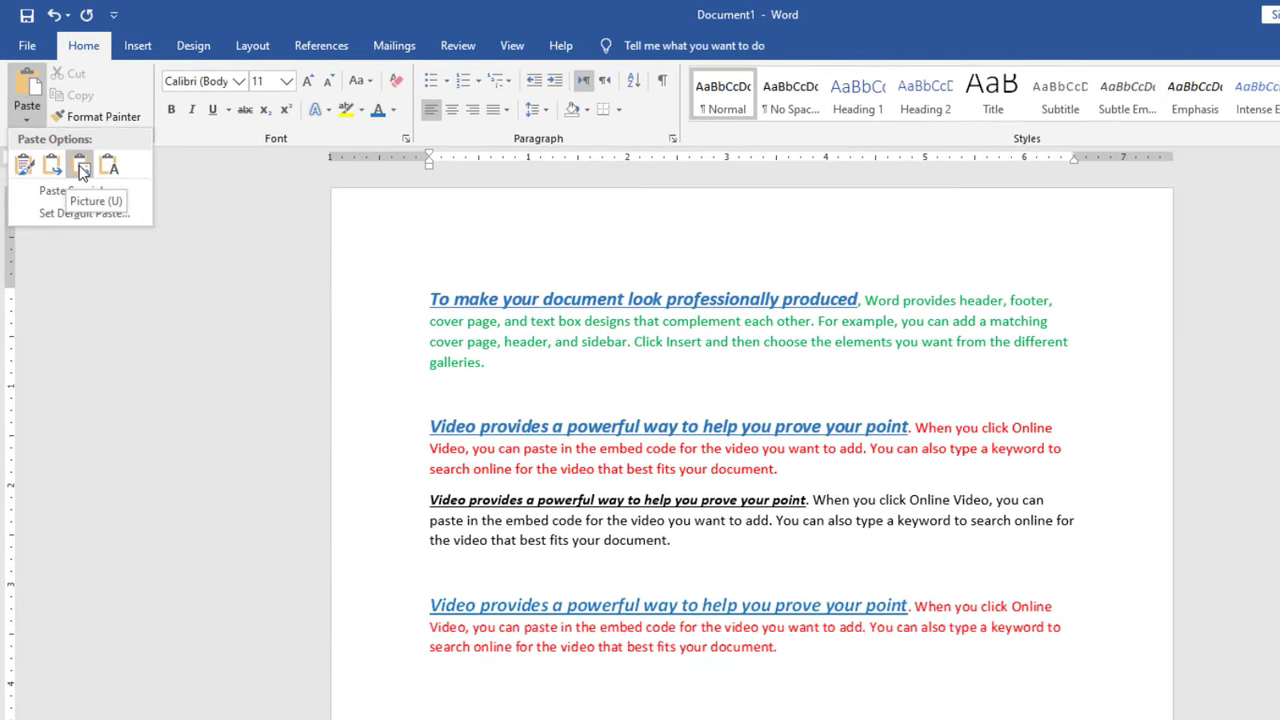
{"action": "left_click", "coordinate": [82, 168]}
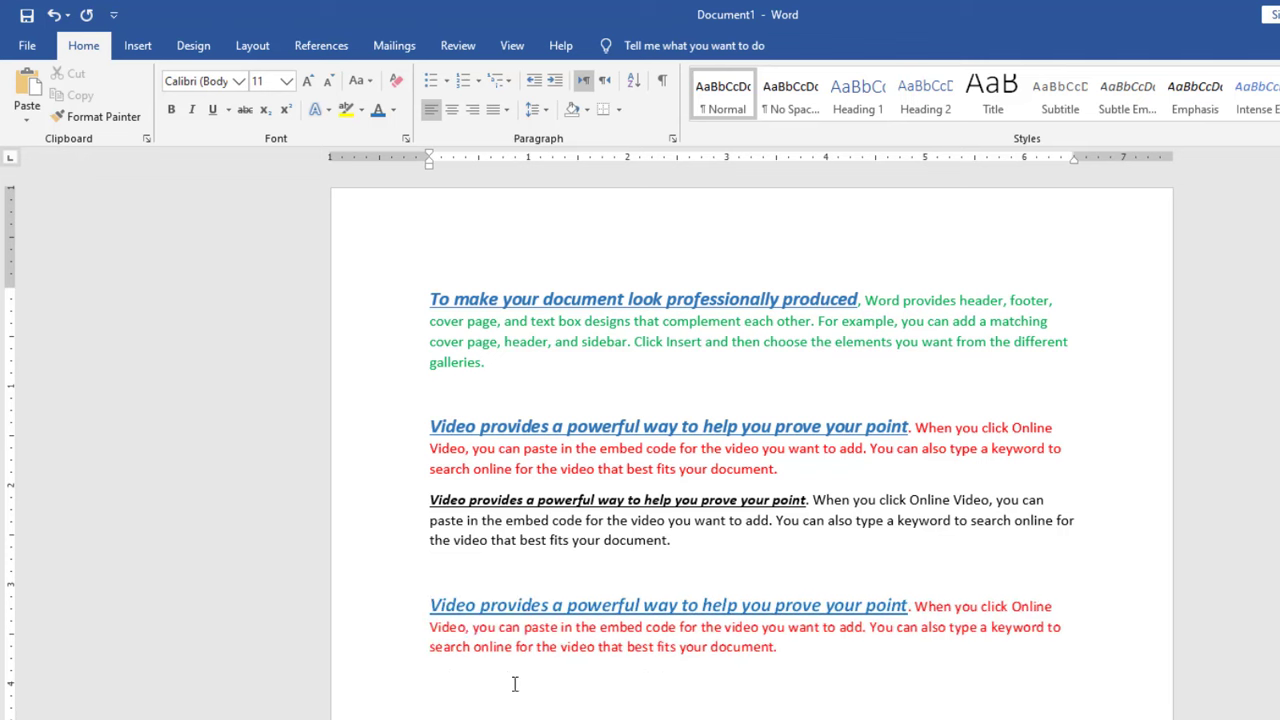
Move the pasted paragraph picture up directly below the black merged-format paragraph.
{"action": "left_click", "coordinate": [498, 597]}
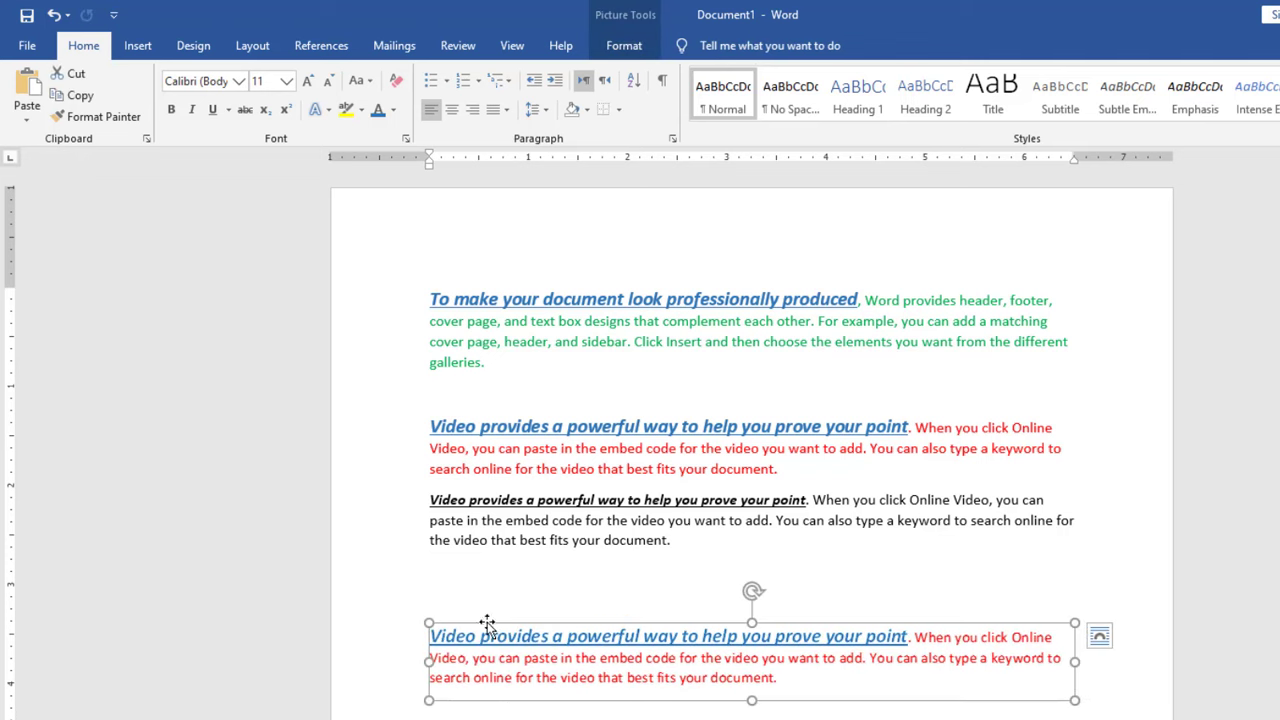
{"action": "left_click", "coordinate": [480, 600]}
{"action": "left_click", "coordinate": [474, 578]}
{"action": "left_click_drag", "start_coordinate": [471, 570], "coordinate": [471, 570]}
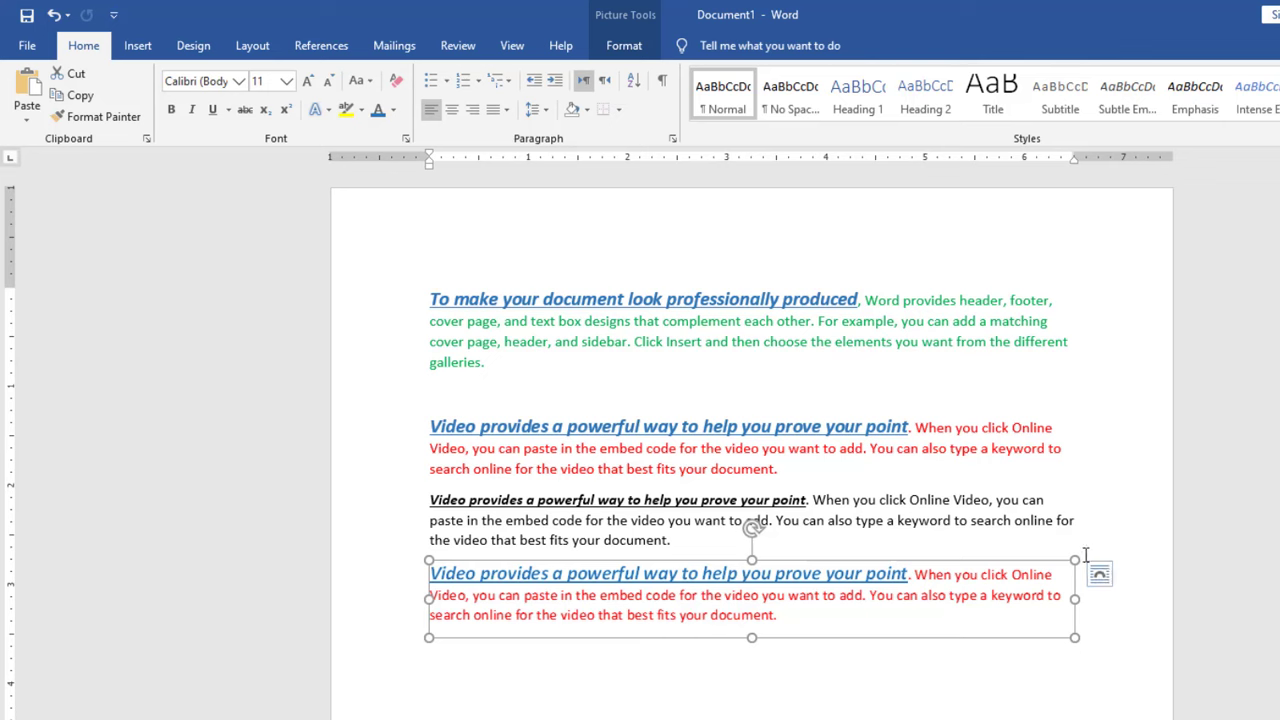
Resize the pasted picture so that it is slightly wider than the text above it.
{"action": "left_click_drag", "start_coordinate": [1072, 558], "coordinate": [940, 470]}
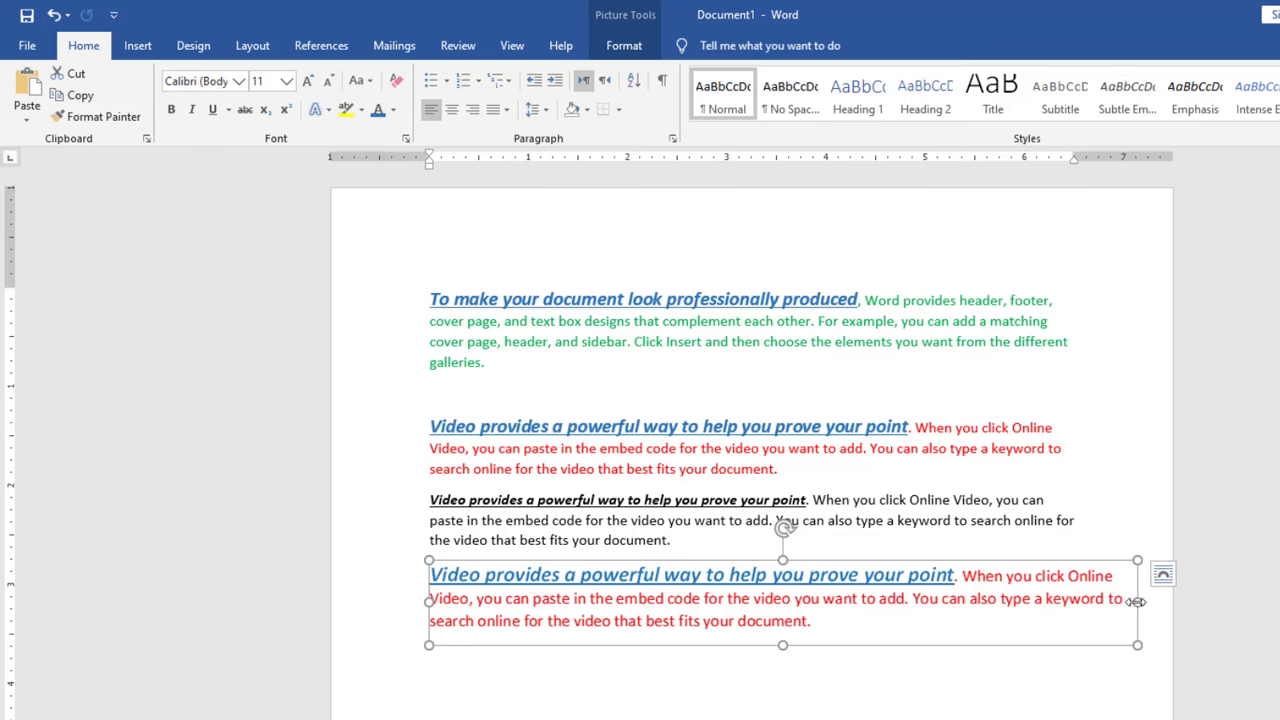
{"action": "left_click_drag", "start_coordinate": [1137, 601], "coordinate": [1101, 588]}
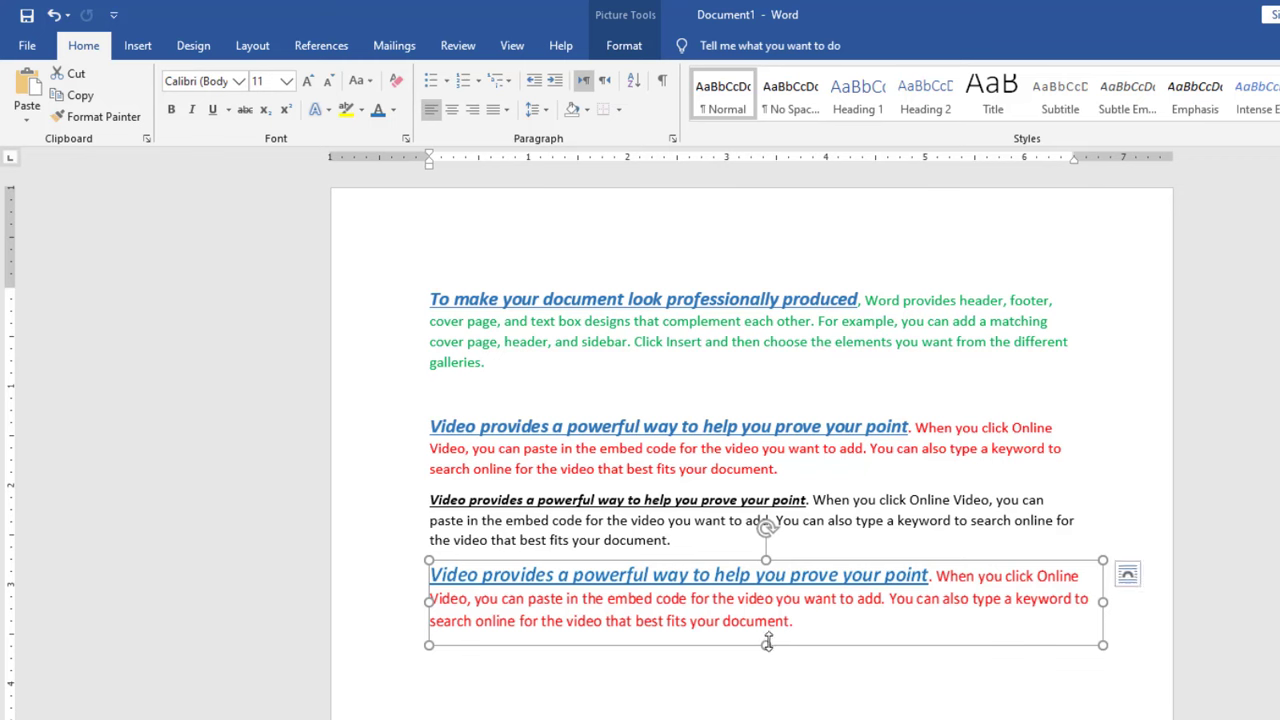
{"action": "mouse_move", "coordinate": [767, 644]}
{"action": "left_mouse_down"}
{"action": "mouse_move", "coordinate": [766, 680]}
{"action": "mouse_move", "coordinate": [768, 638]}
{"action": "left_mouse_up"}
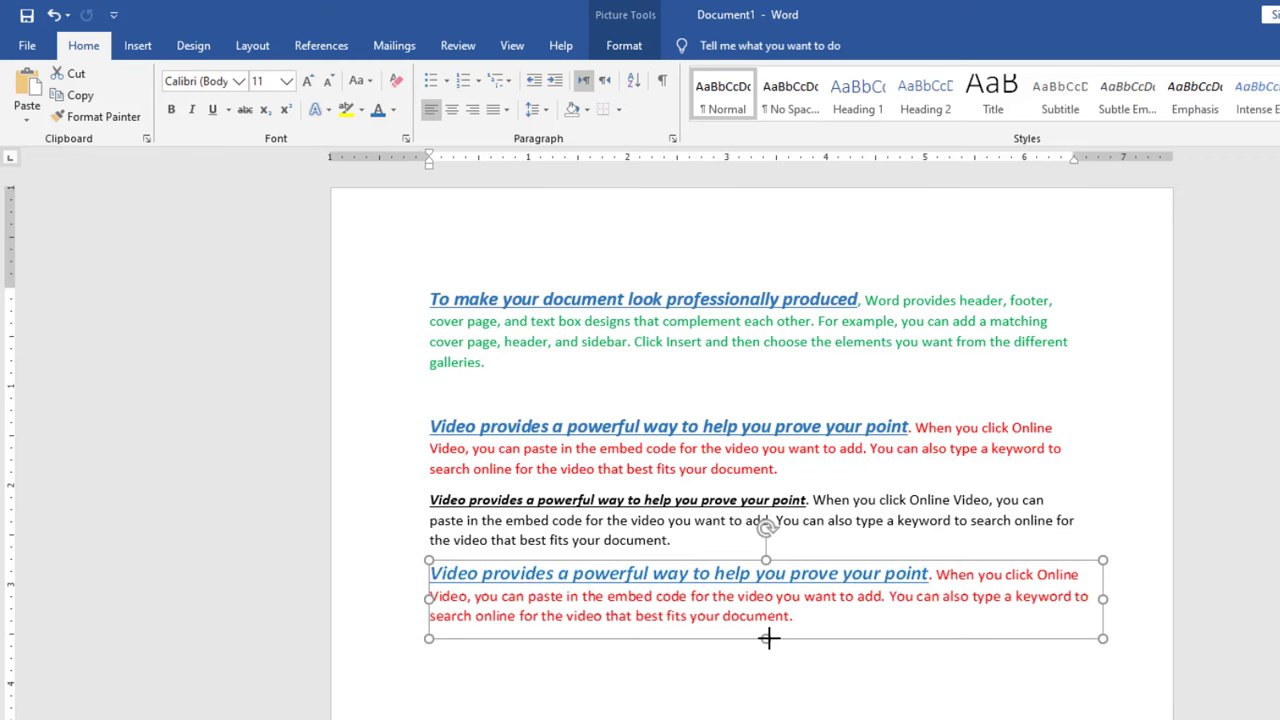
Paste the cut paragraph as plain text only on the empty line below the picture.
{"action": "left_click", "coordinate": [716, 710]}
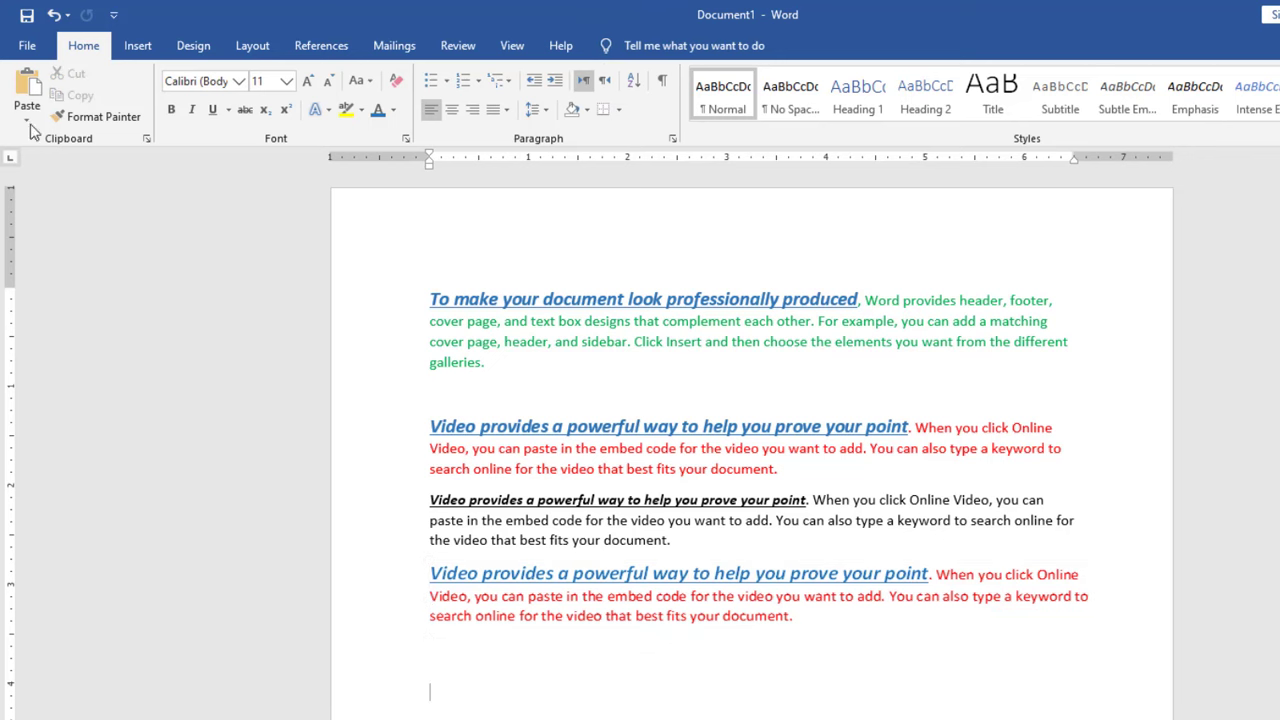
{"action": "left_click", "coordinate": [28, 121]}
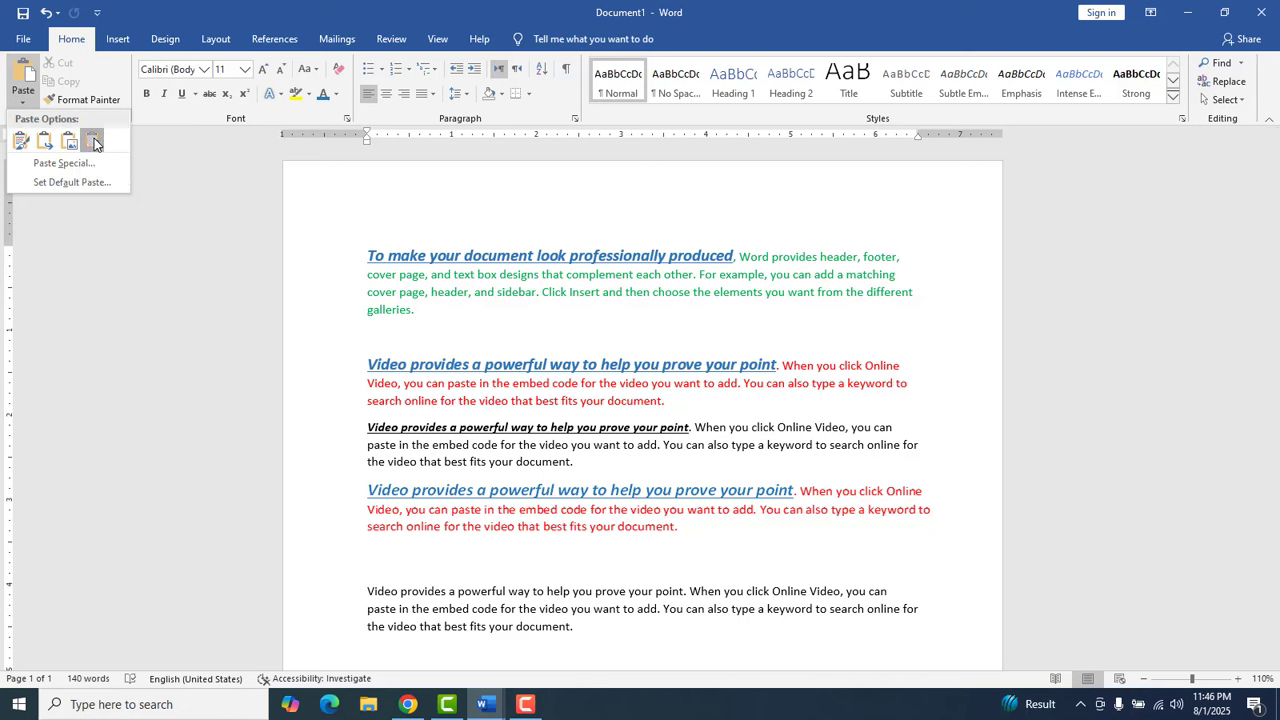
{"action": "left_click", "coordinate": [94, 143]}
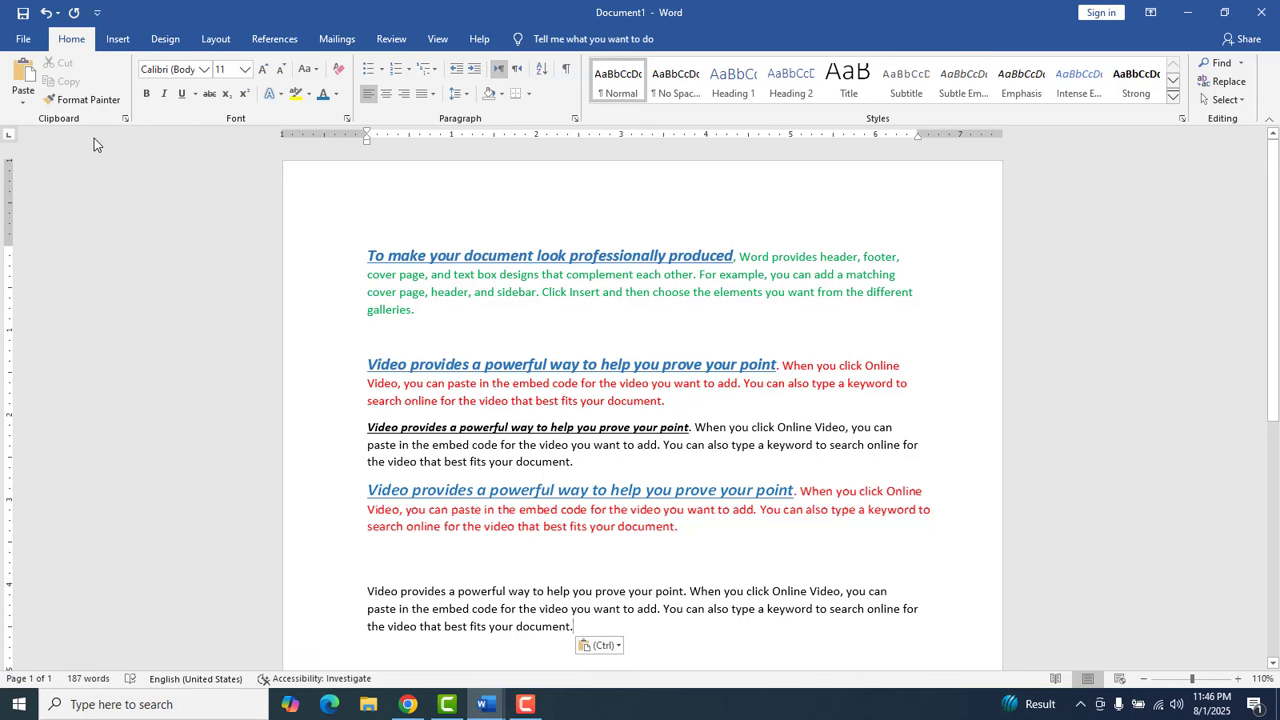
Cut the unformatted "Video provides" paragraph at the end of the document.
{"action": "scroll", "coordinate": [1272, 368], "scroll_direction": "down", "scroll_amount": 4}
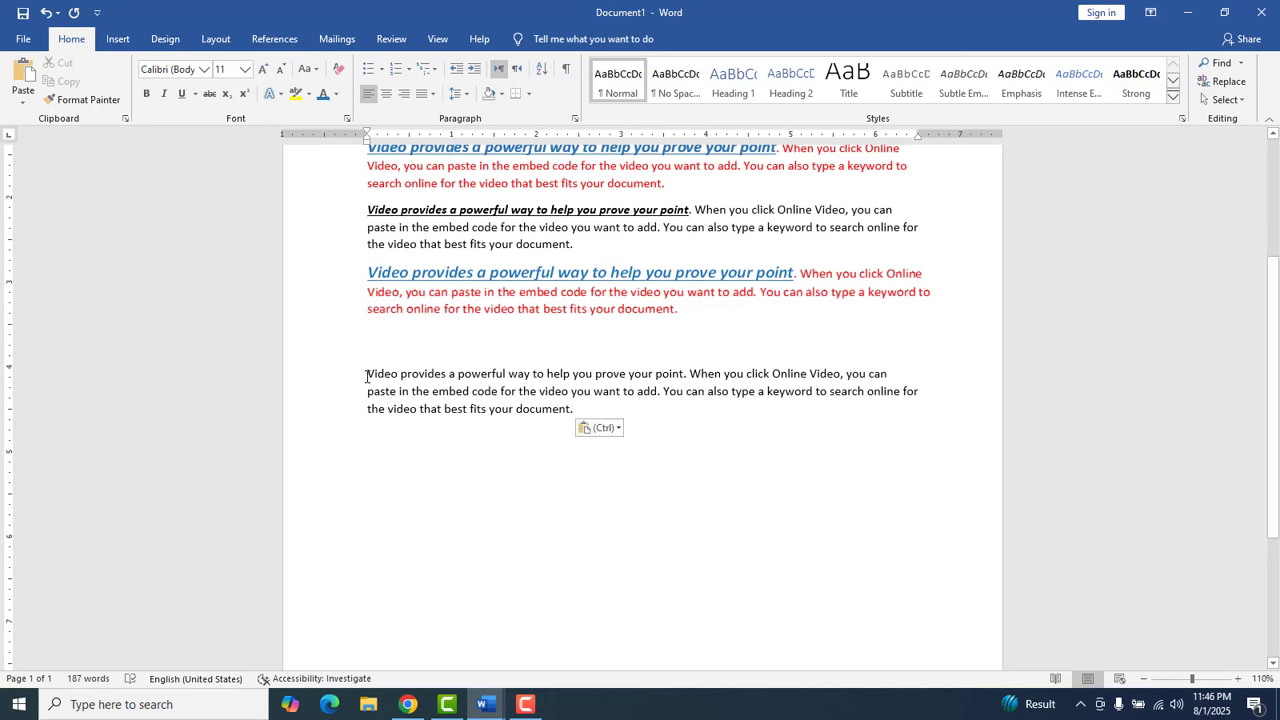
{"action": "left_click_drag", "start_coordinate": [370, 381], "coordinate": [605, 408]}
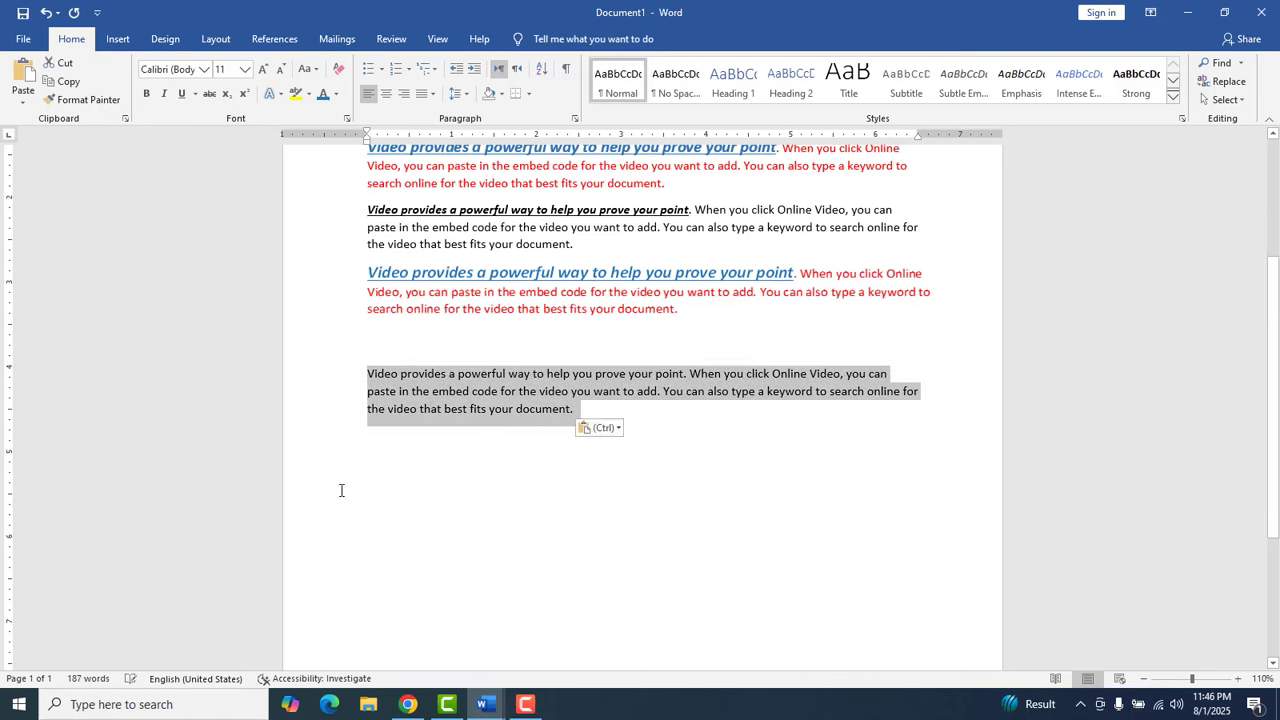
{"action": "left_click", "coordinate": [64, 64]}
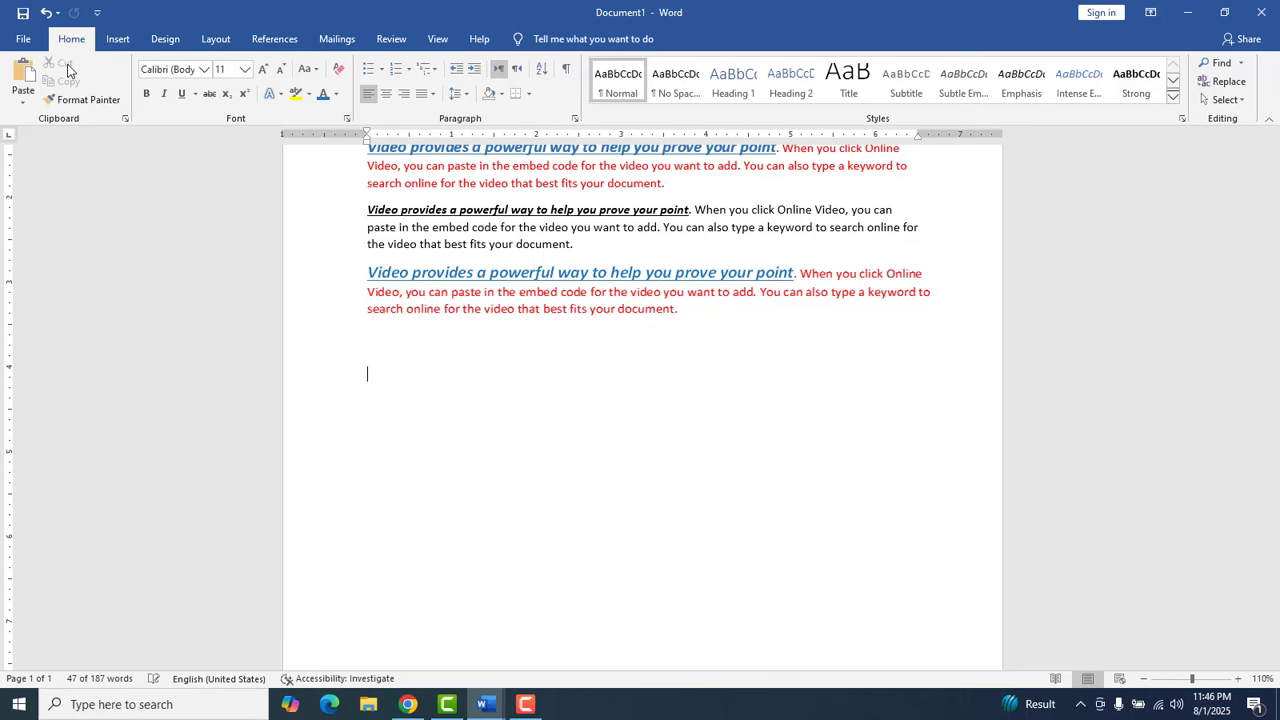
Set up a Paste Special of the cut text as a Microsoft Word Document Object displayed as an icon.
{"action": "left_click", "coordinate": [21, 104]}
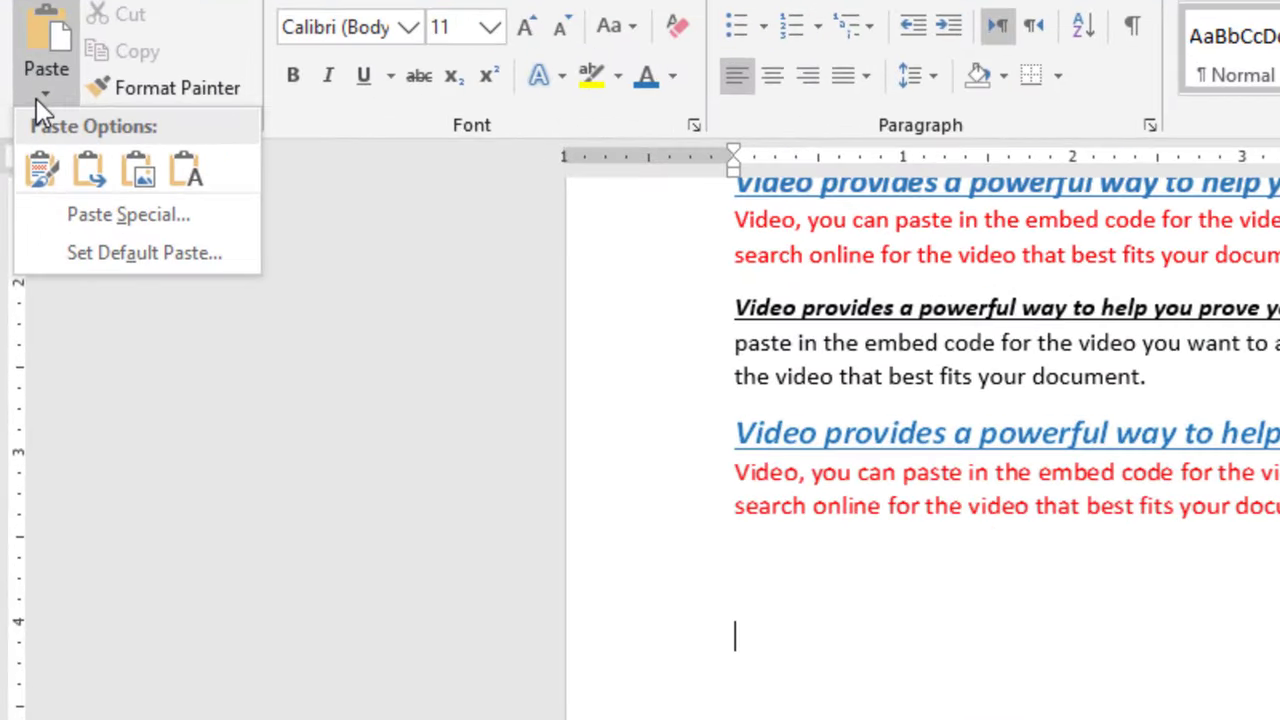
{"action": "left_click", "coordinate": [111, 212]}
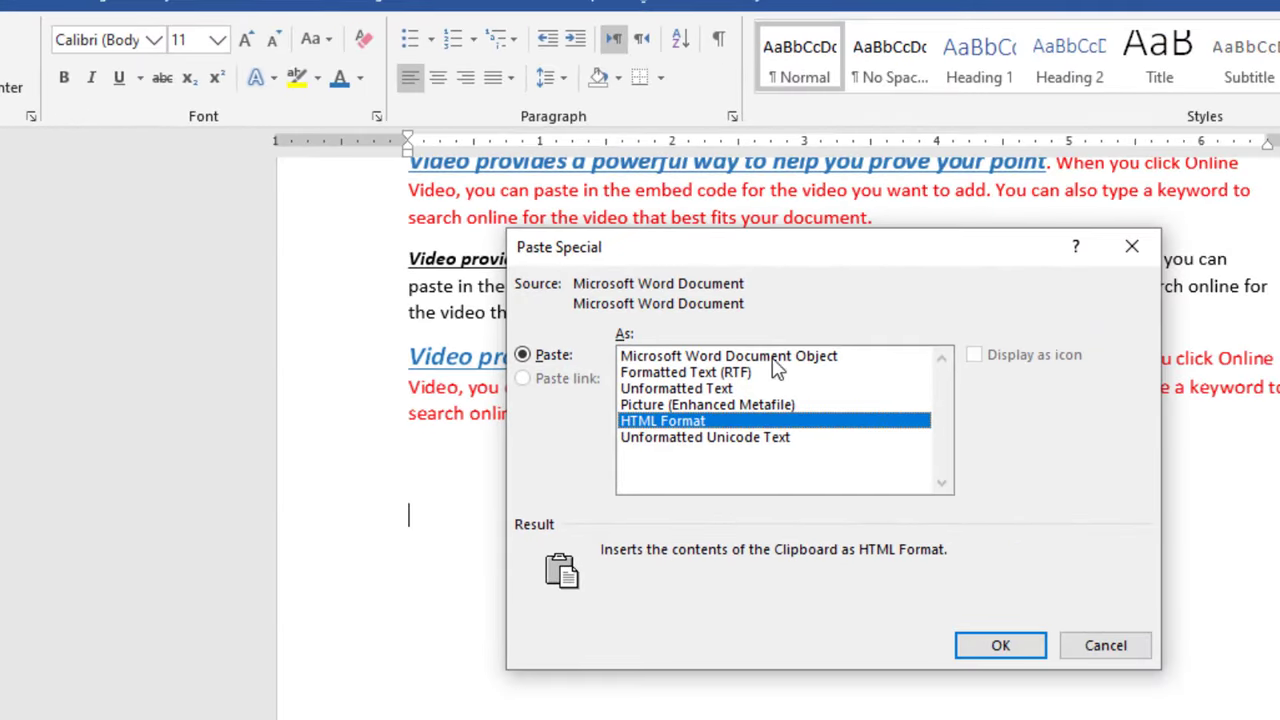
{"action": "left_click_drag", "start_coordinate": [802, 250], "coordinate": [818, 276]}
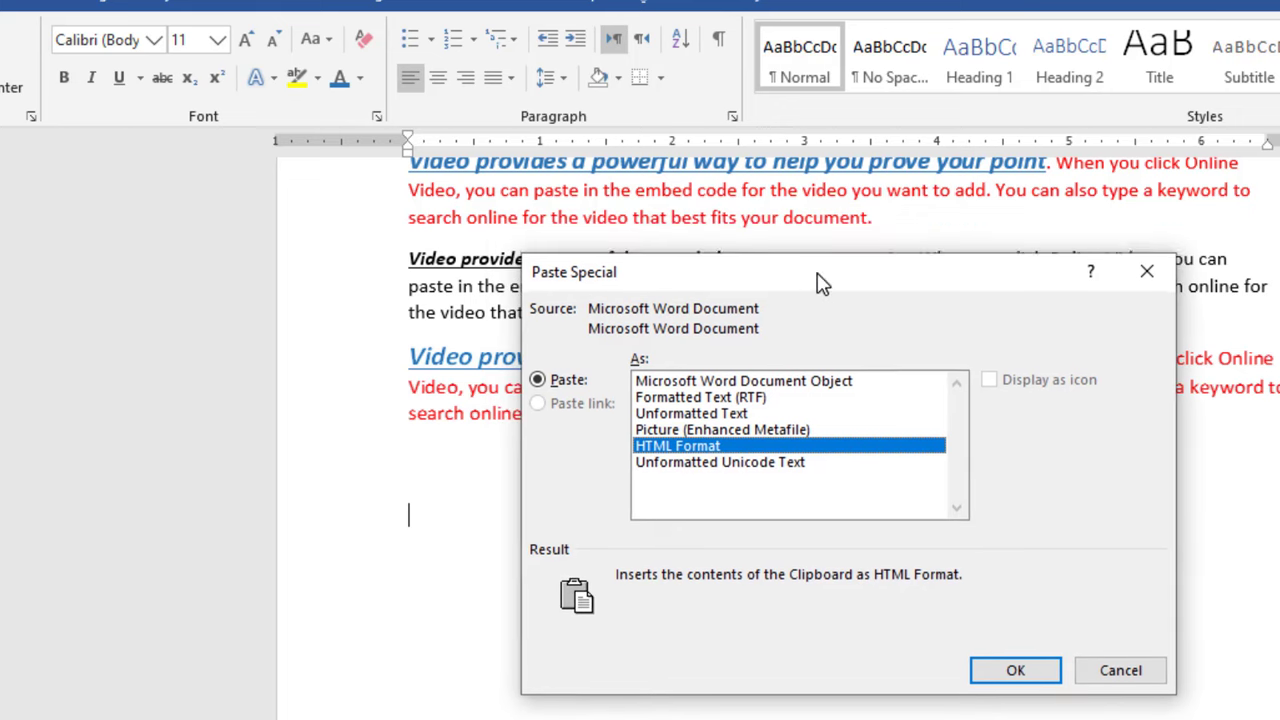
{"action": "left_click", "coordinate": [786, 382]}
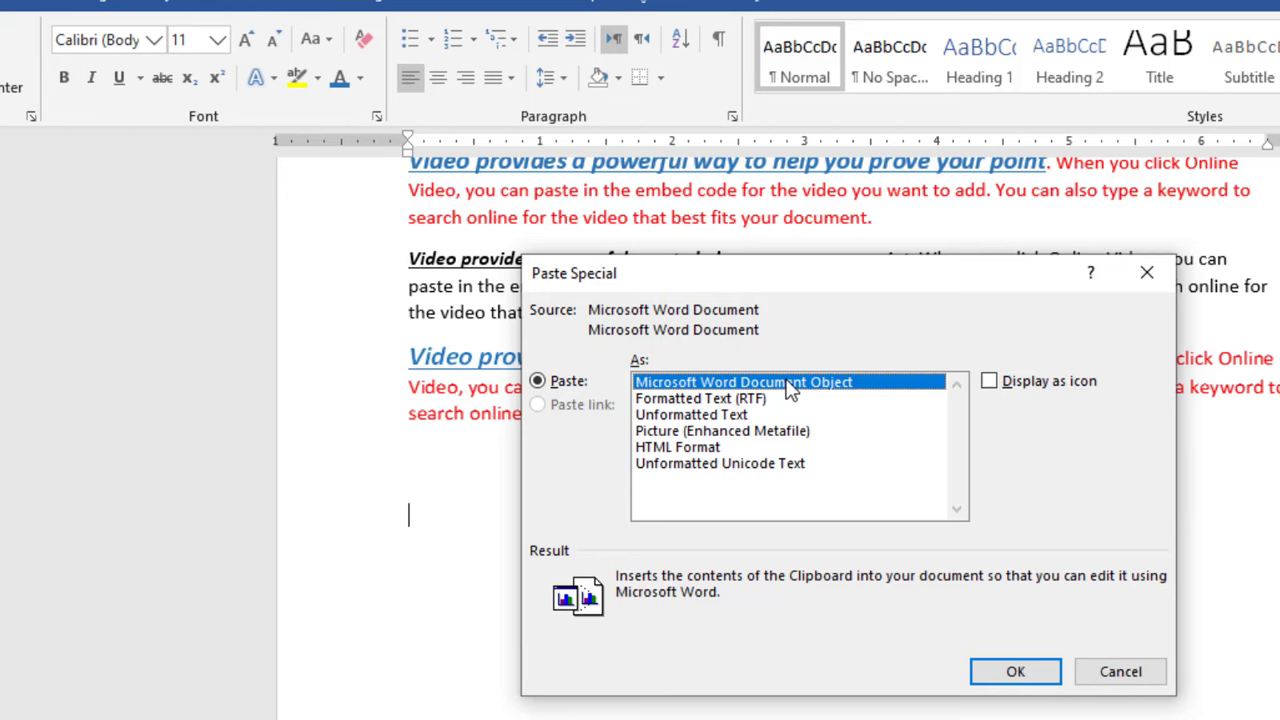
{"action": "left_click", "coordinate": [989, 382]}
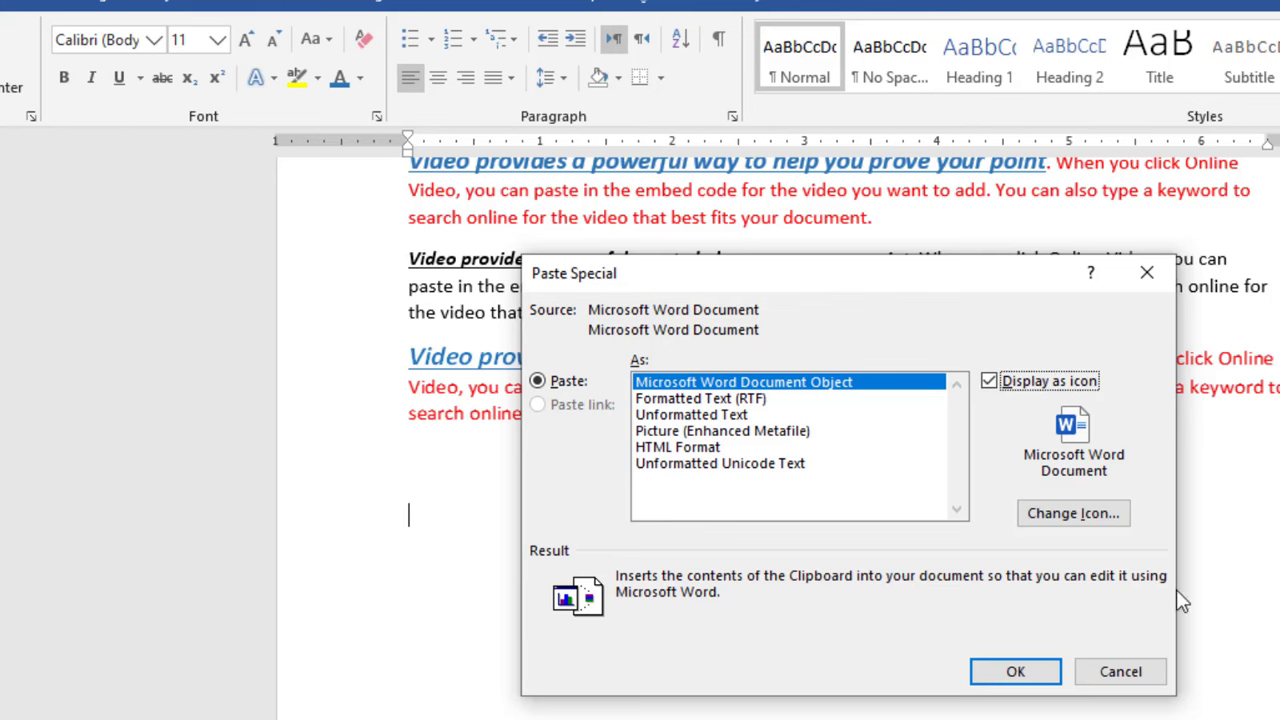
Choose a different Word icon for the object, keep its "Microsoft Word Document" caption, and insert it into the document.
{"action": "left_click", "coordinate": [1086, 516]}
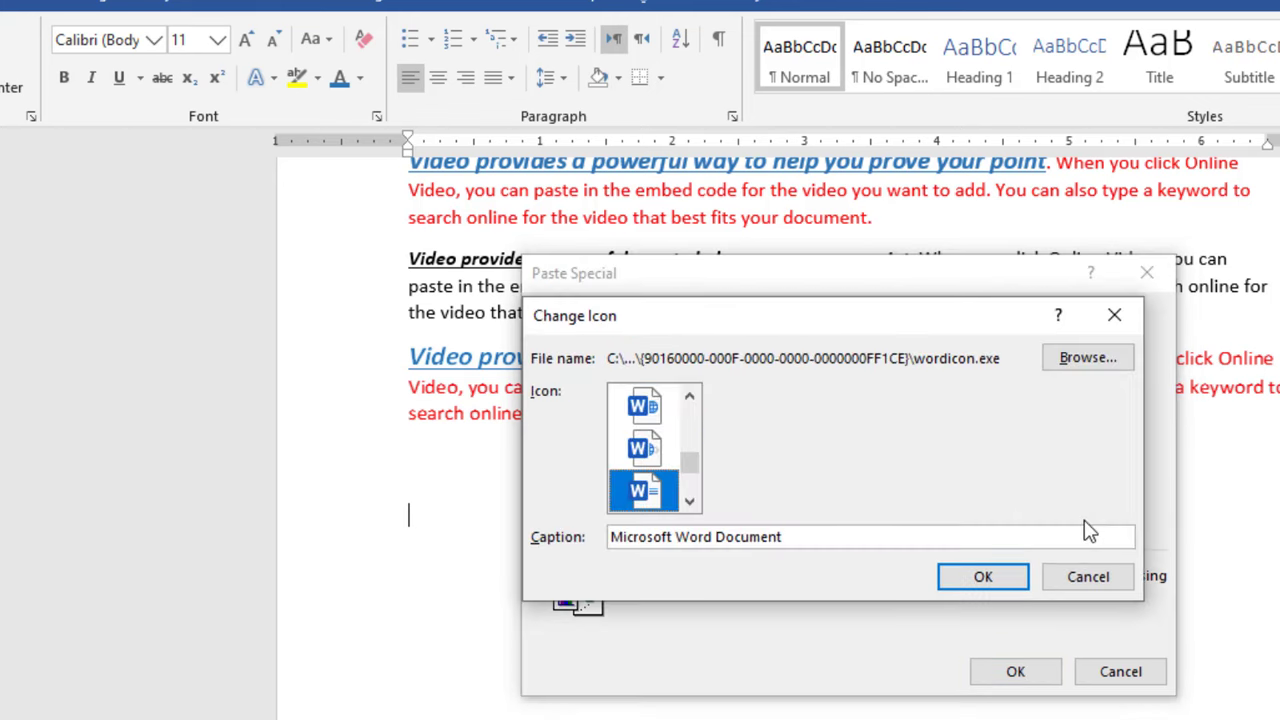
{"action": "left_click_drag", "start_coordinate": [698, 472], "coordinate": [700, 487]}
{"action": "left_click", "coordinate": [643, 455]}
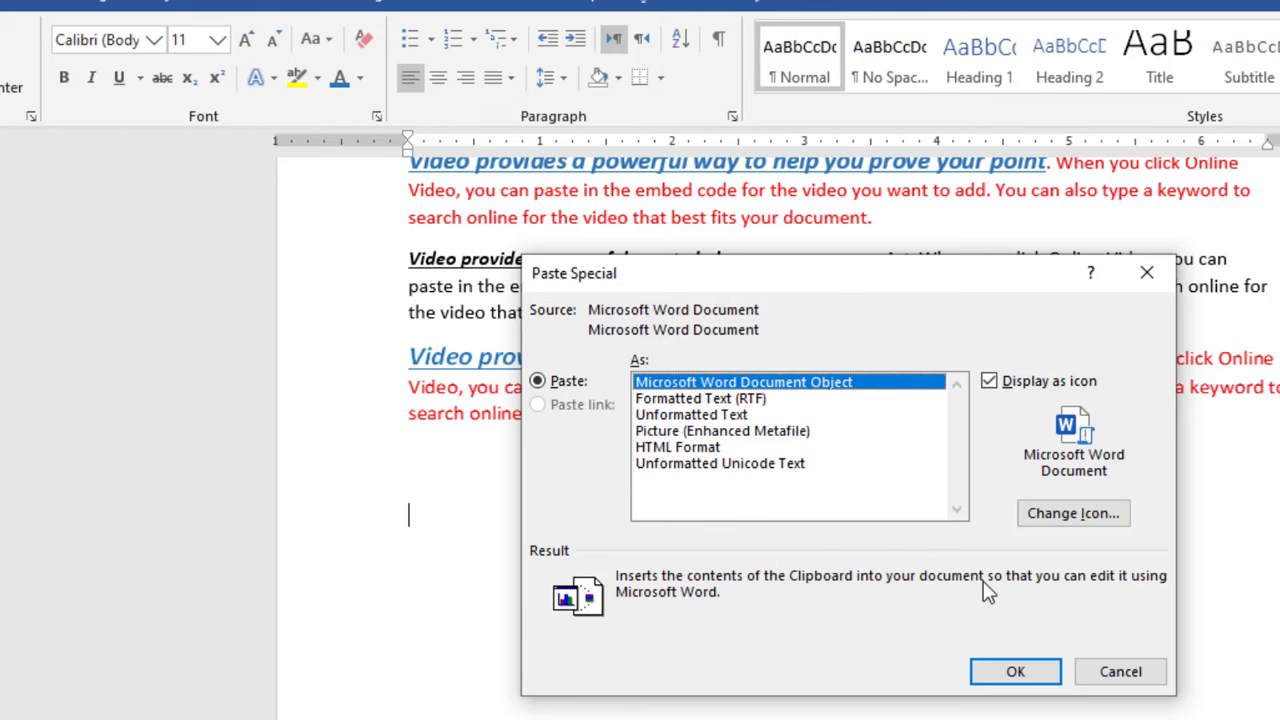
{"action": "left_click", "coordinate": [1018, 675]}
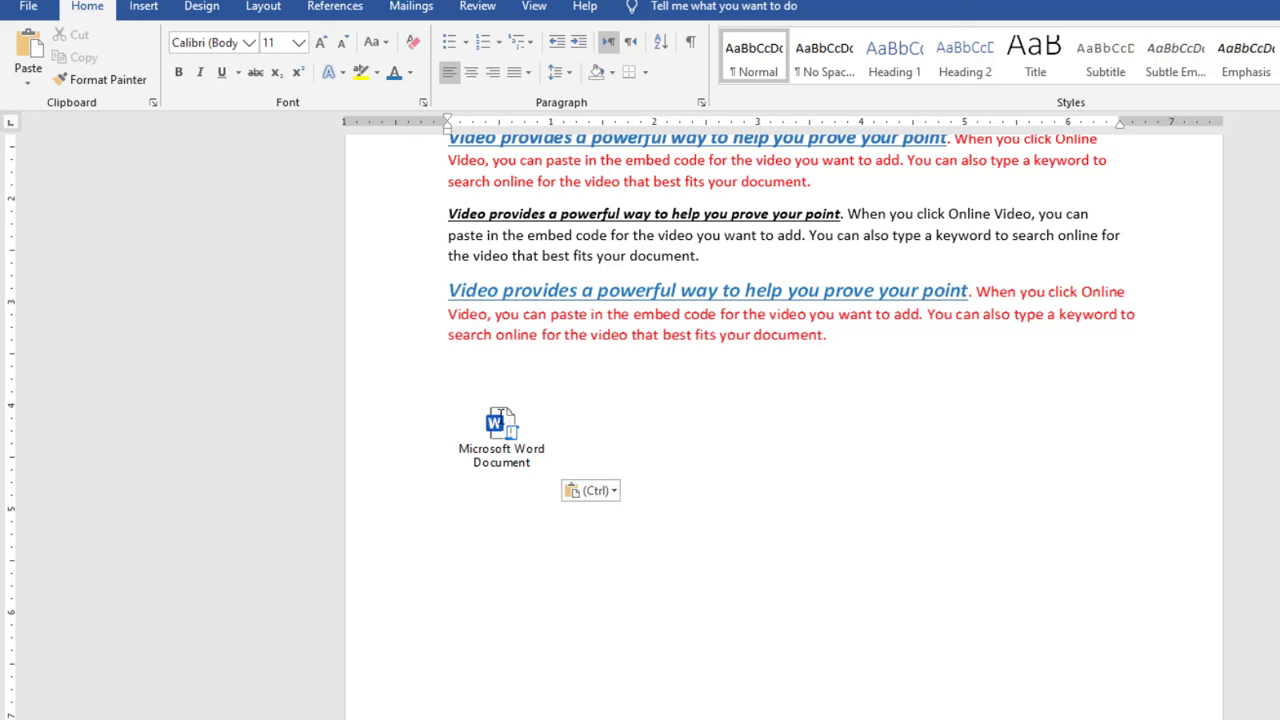
Open the embedded Microsoft Word Document icon to view its content, and look over the pasted versions in the document.
{"action": "double_click", "coordinate": [500, 422]}
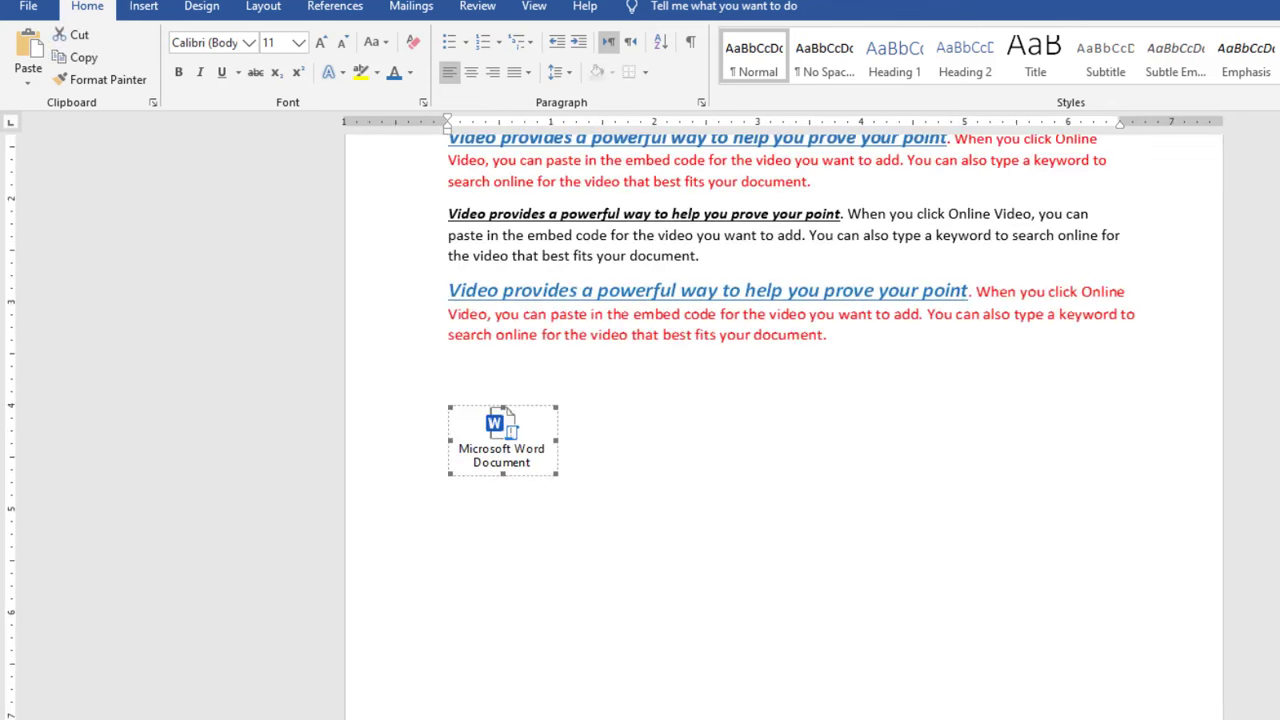
{"action": "left_click", "coordinate": [656, 472]}
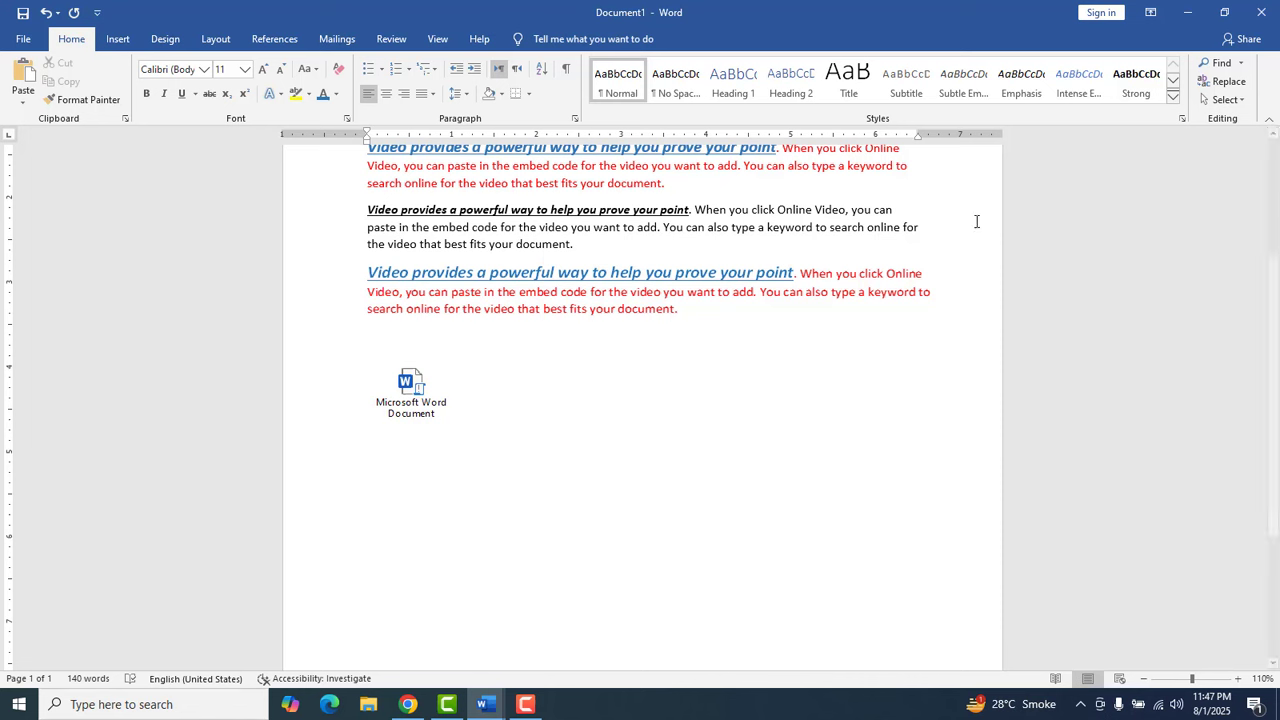
{"action": "scroll", "coordinate": [1276, 387], "scroll_direction": "up", "scroll_amount": 1}
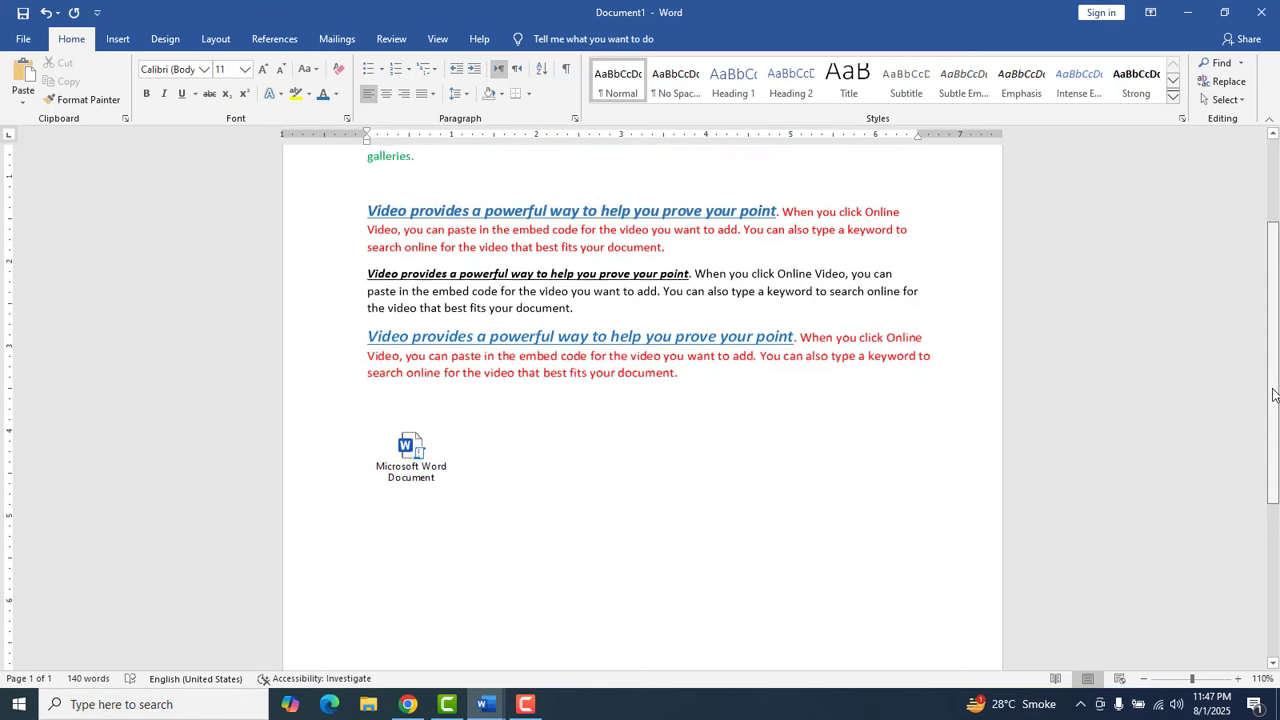
{"action": "scroll", "coordinate": [1276, 387], "scroll_direction": "down", "scroll_amount": 2}
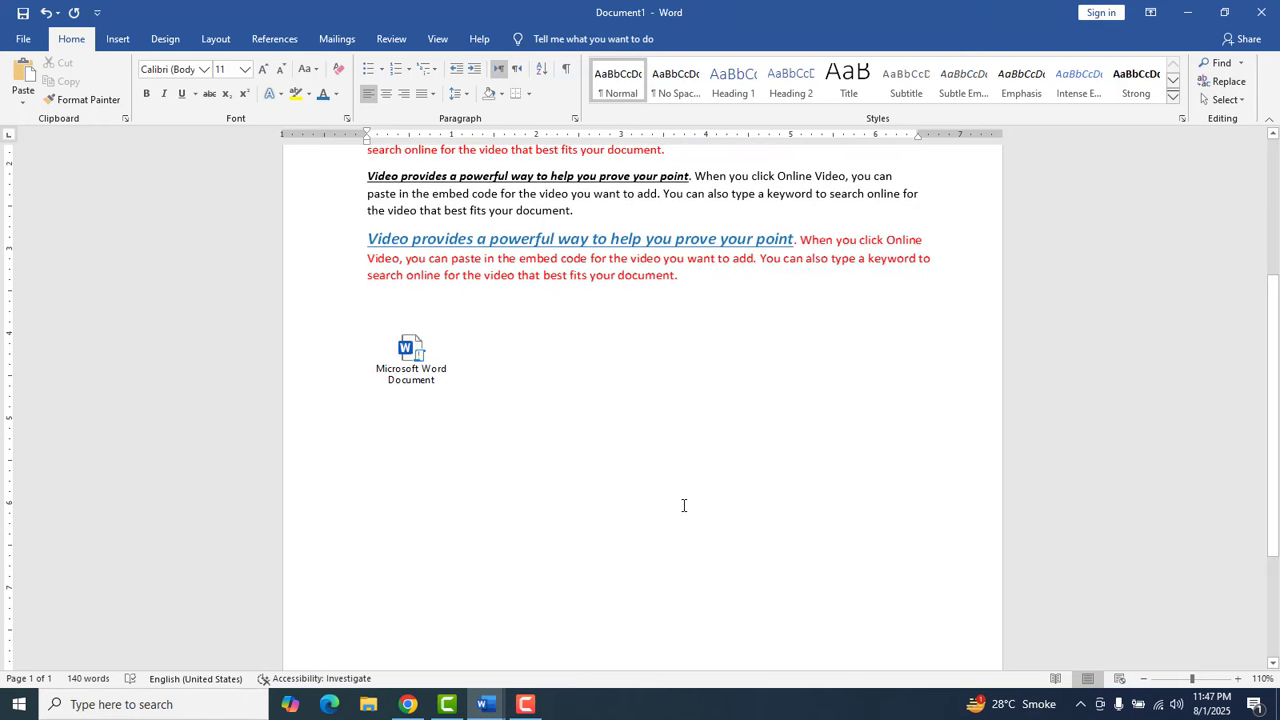